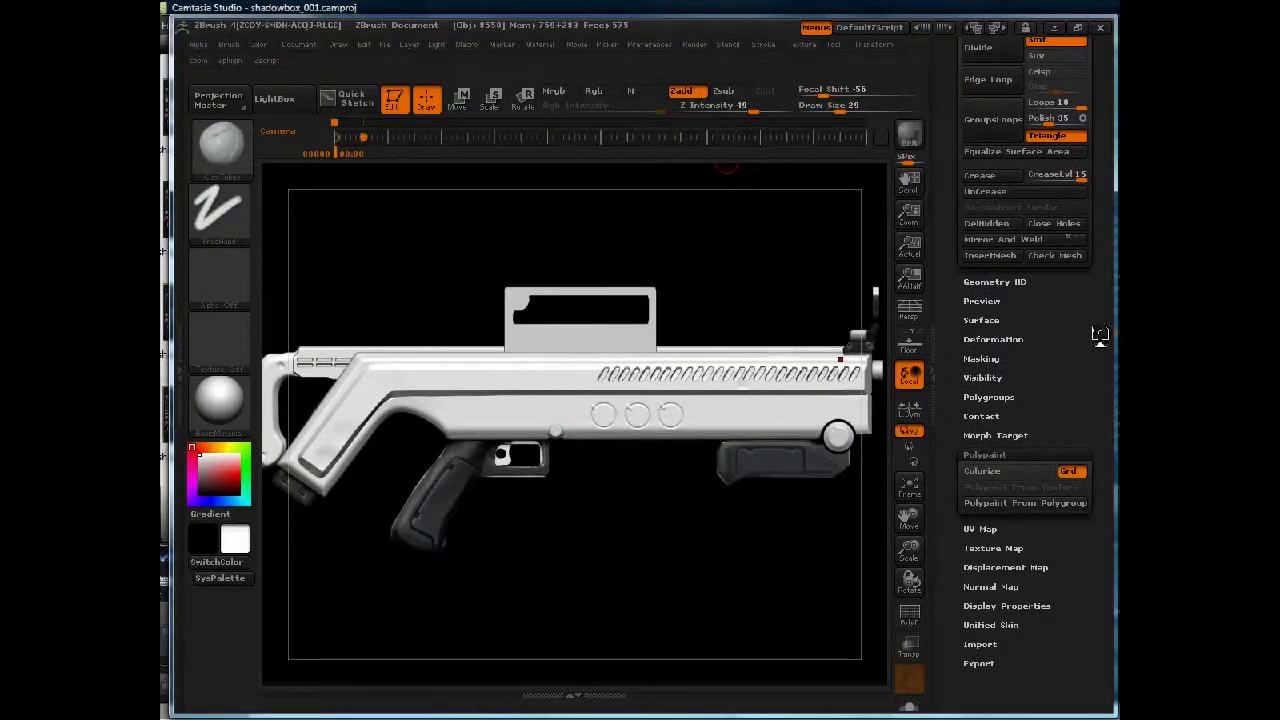
Make the gun's carry handle the active subtool and load the saved reference views, changing the document size to match.
scroll(1104, 392, "up", 3)
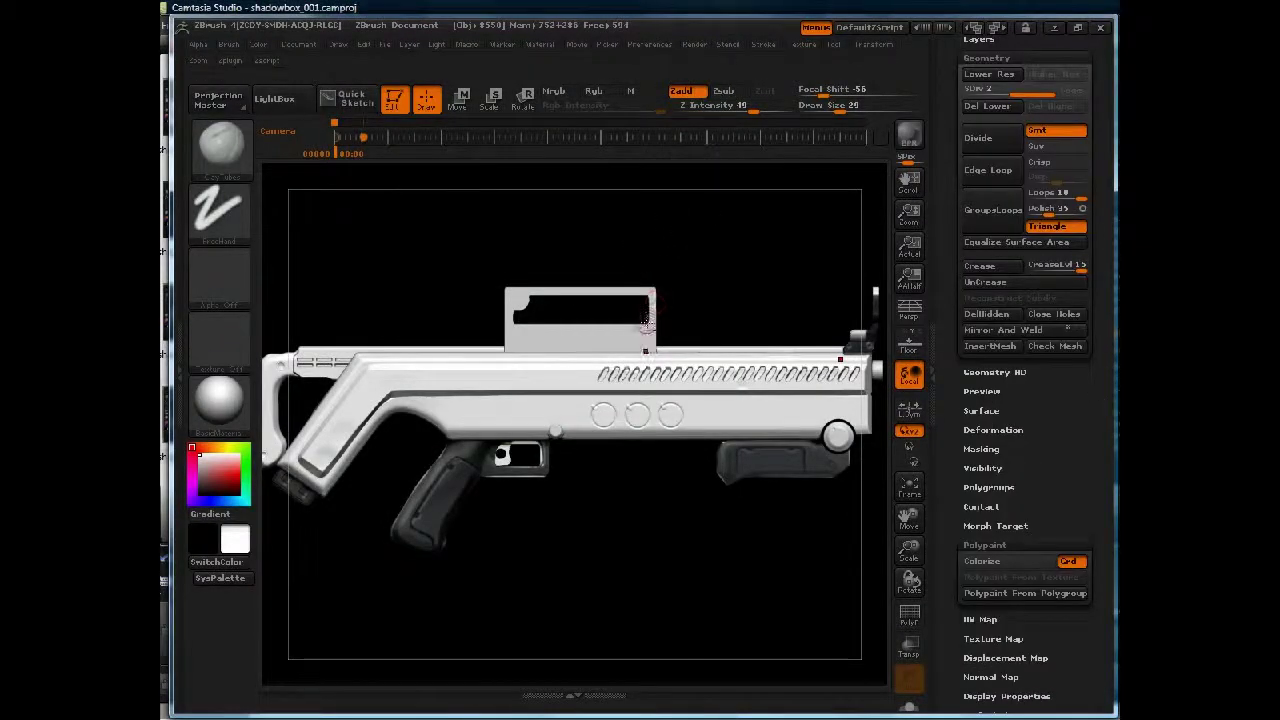
left_click(646, 335, "alt")
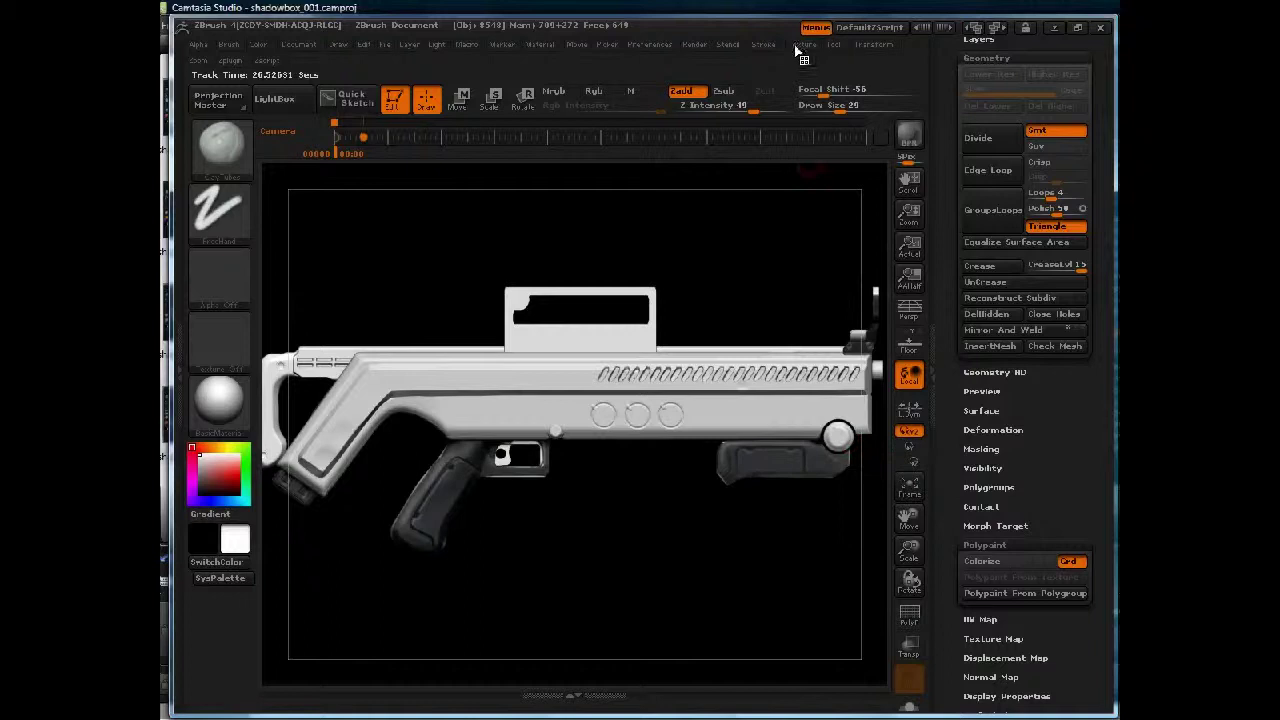
left_click(802, 46)
left_click(836, 447)
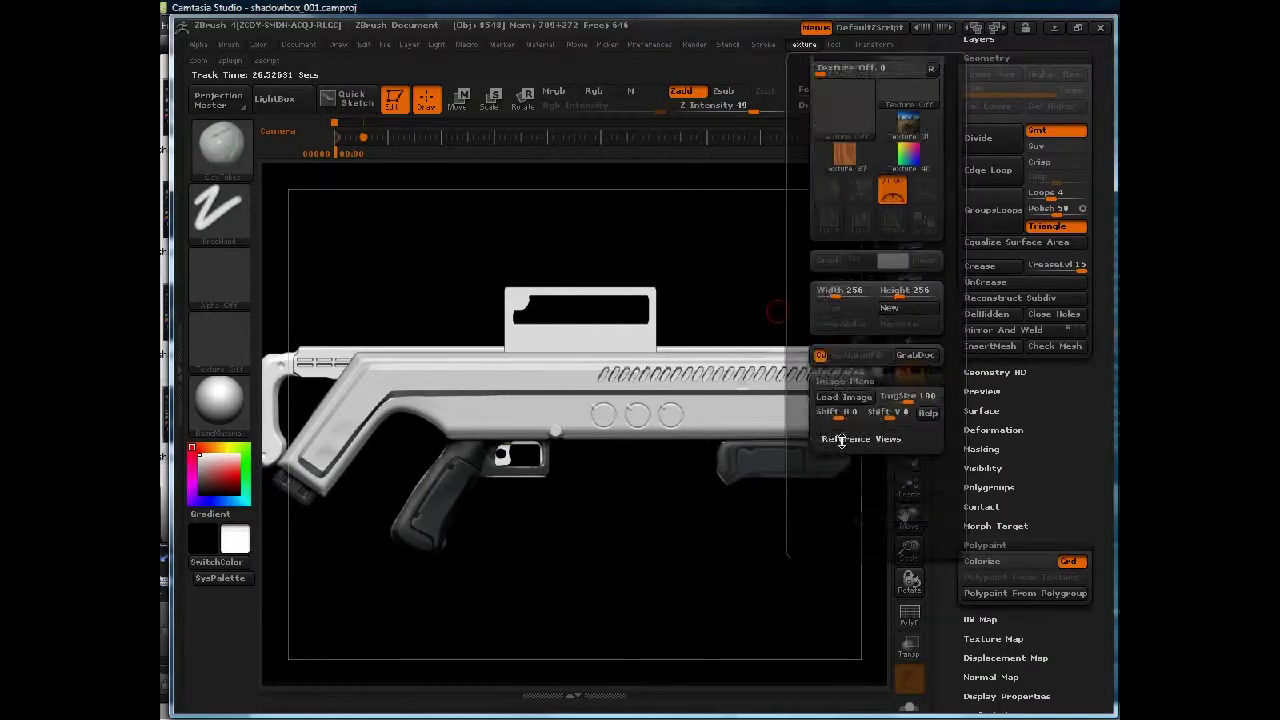
left_click(841, 440)
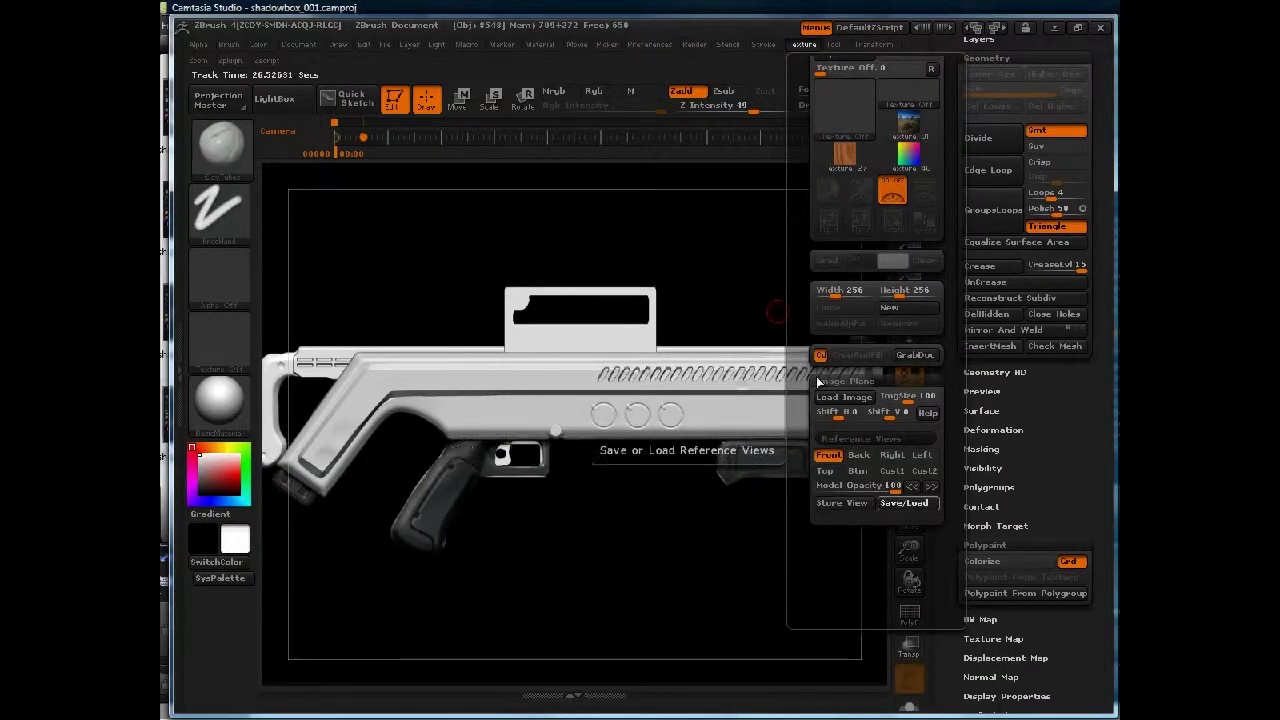
left_click(695, 237)
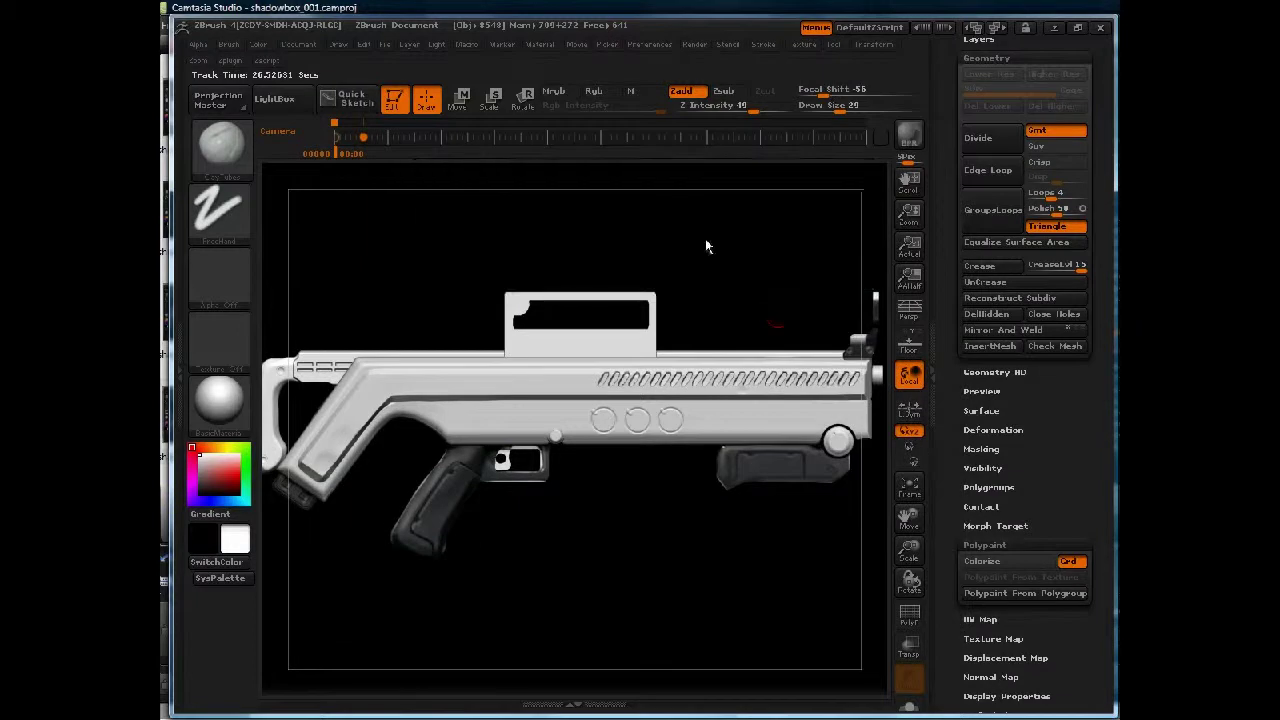
double_click(469, 132)
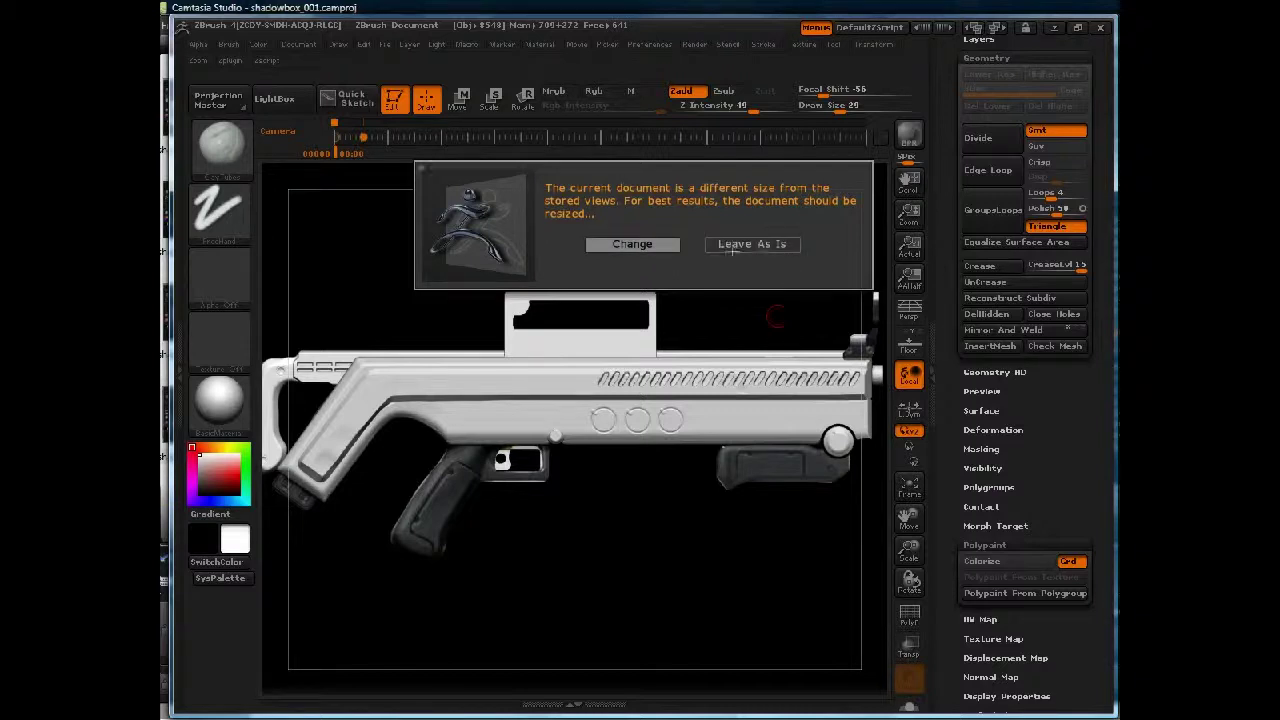
left_click(664, 248)
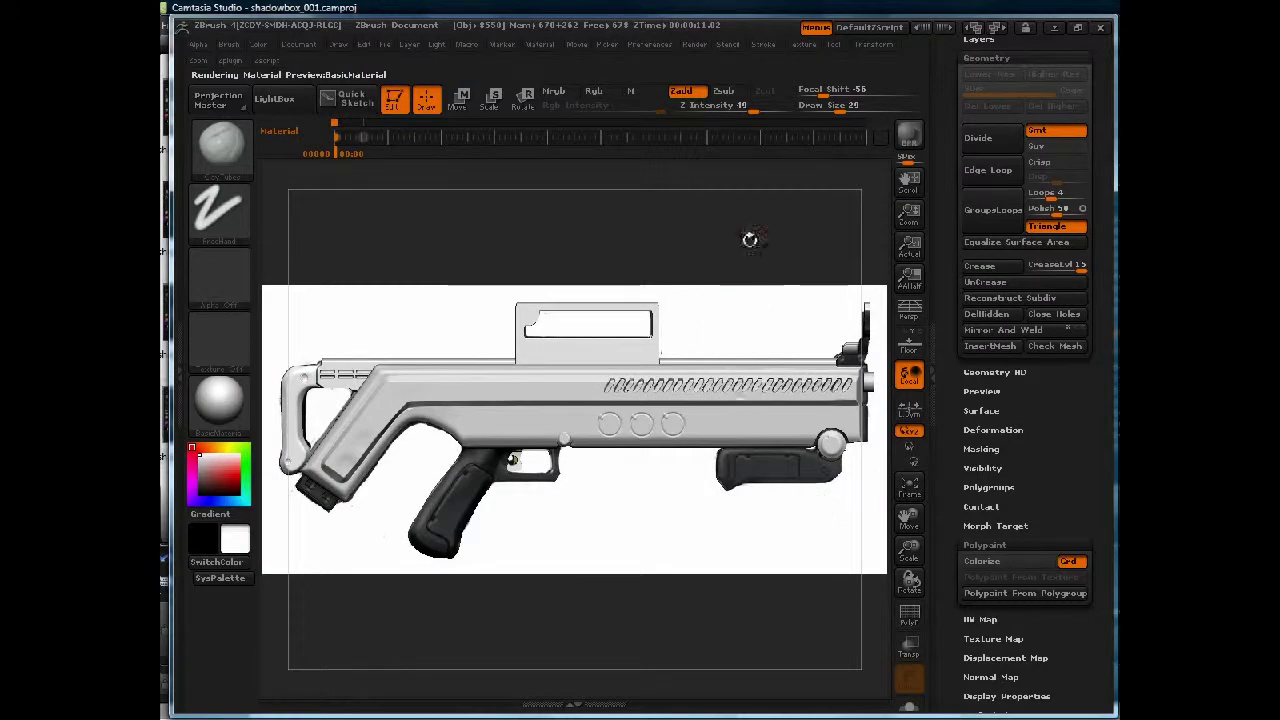
Lower the model opacity to reveal the reference image and recall the zoomed-in camera view of the carry handle from the timeline.
left_click(804, 44)
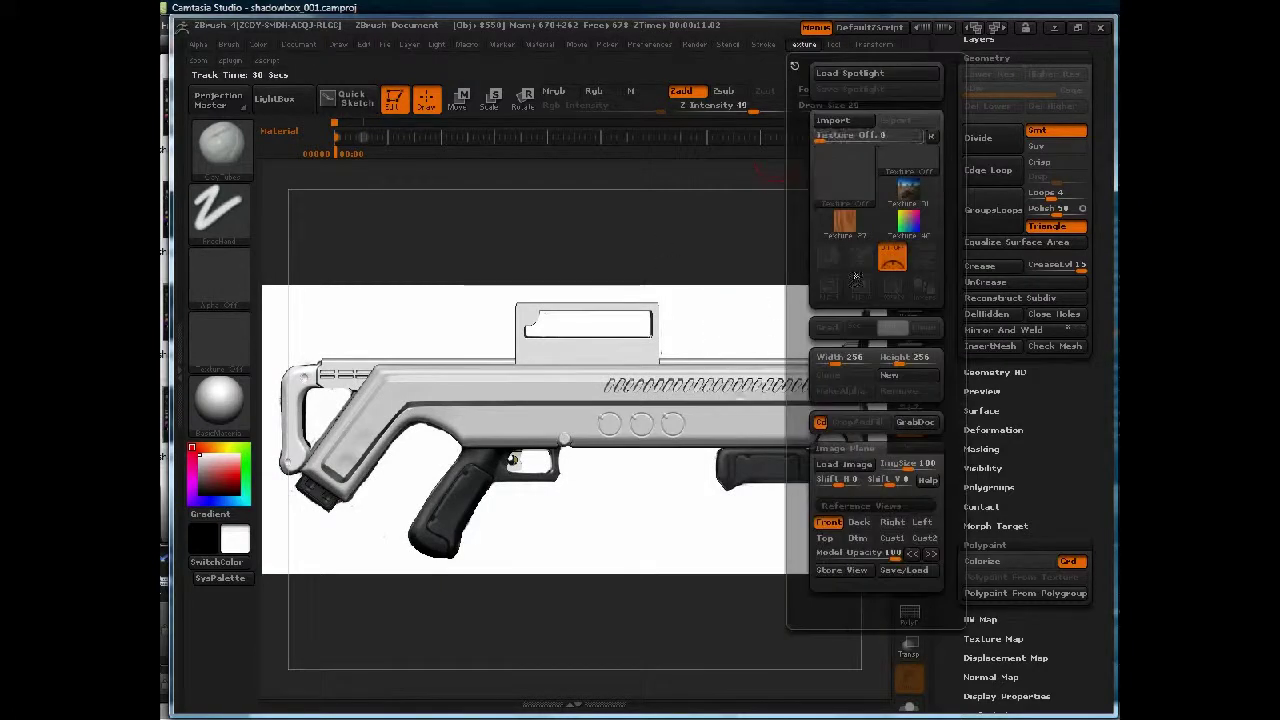
left_click(863, 554)
left_click(855, 551)
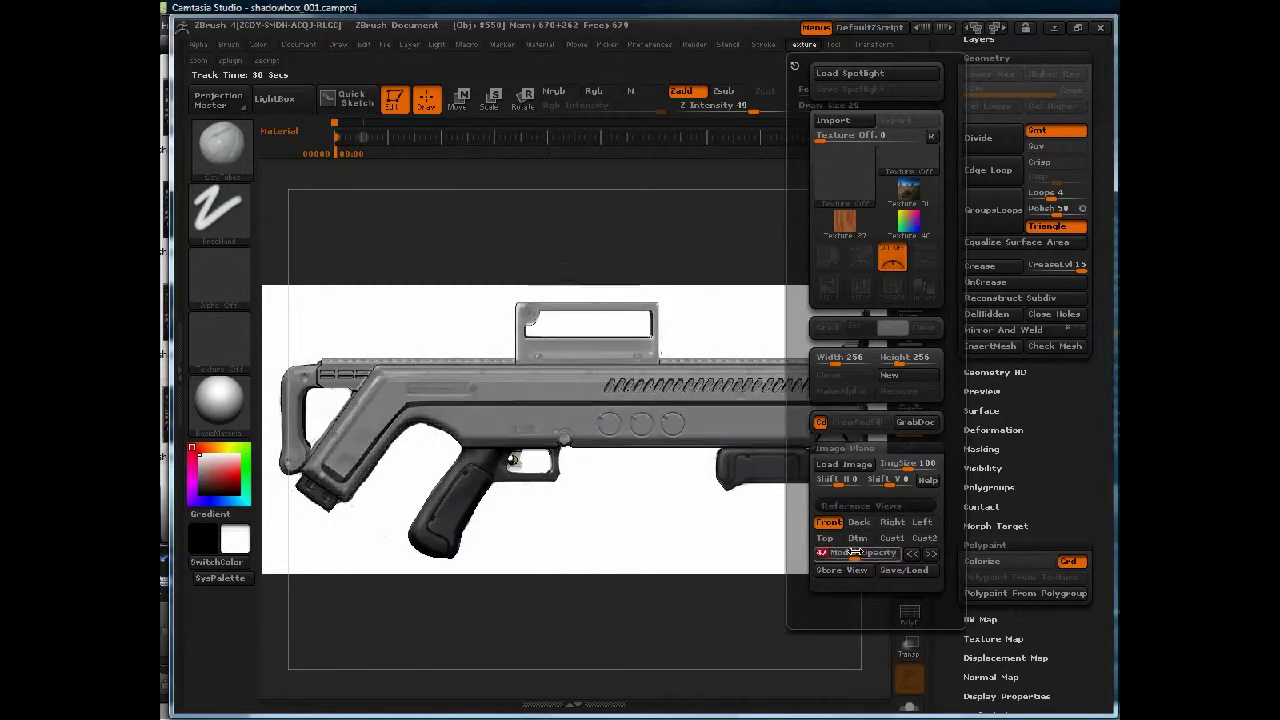
left_click(854, 551)
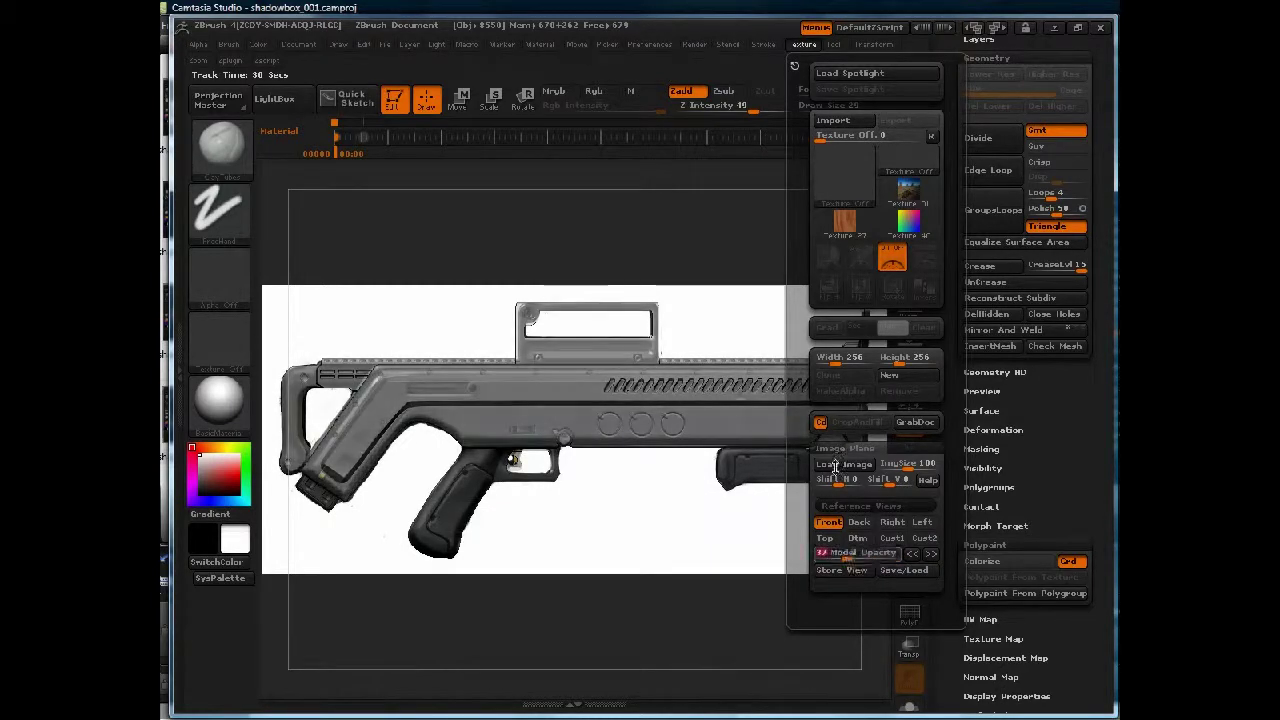
left_click_drag(909, 212, 909, 266)
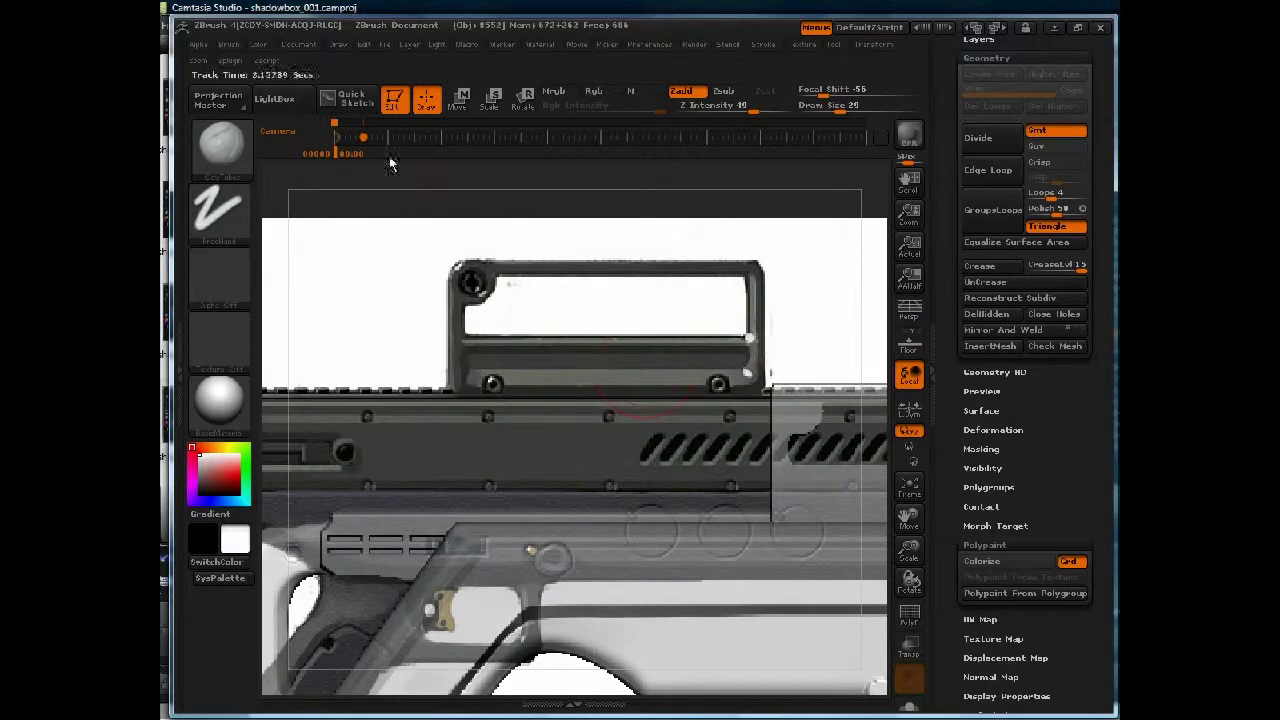
left_click(337, 149)
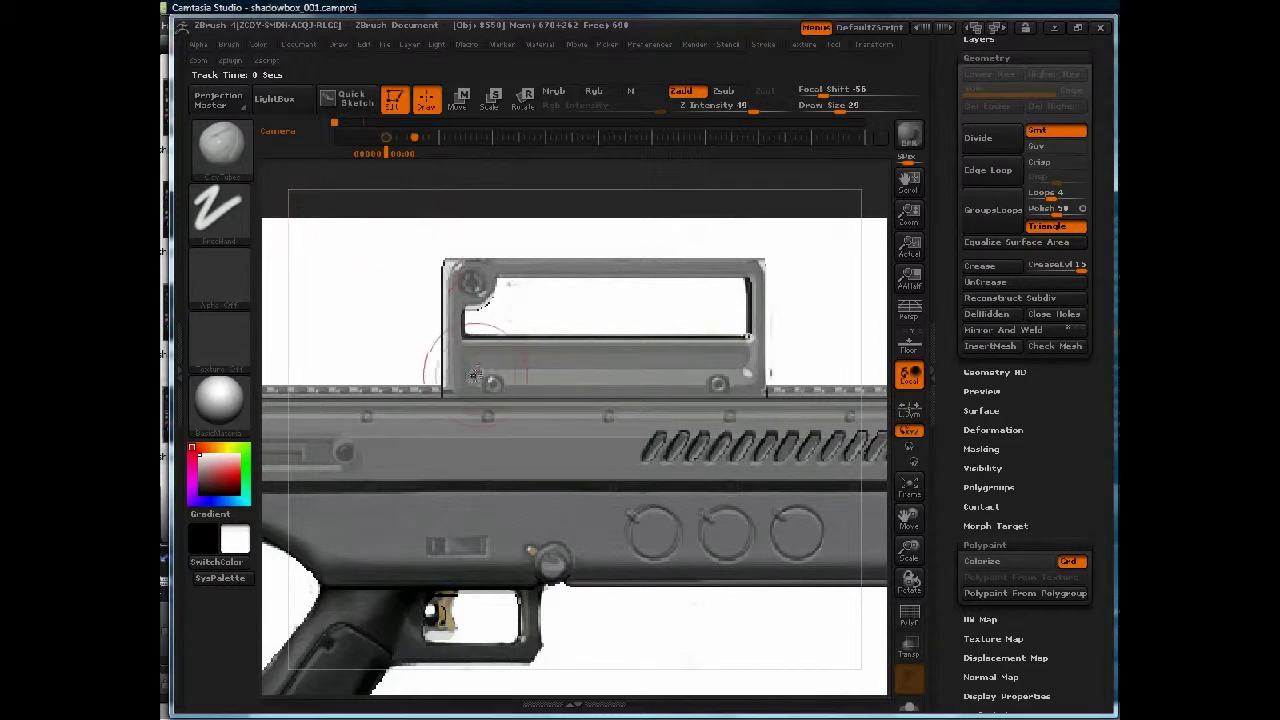
Set up the Standard brush with Alpha 18, a draw size of 17 and the FreeHand stroke.
key("3")
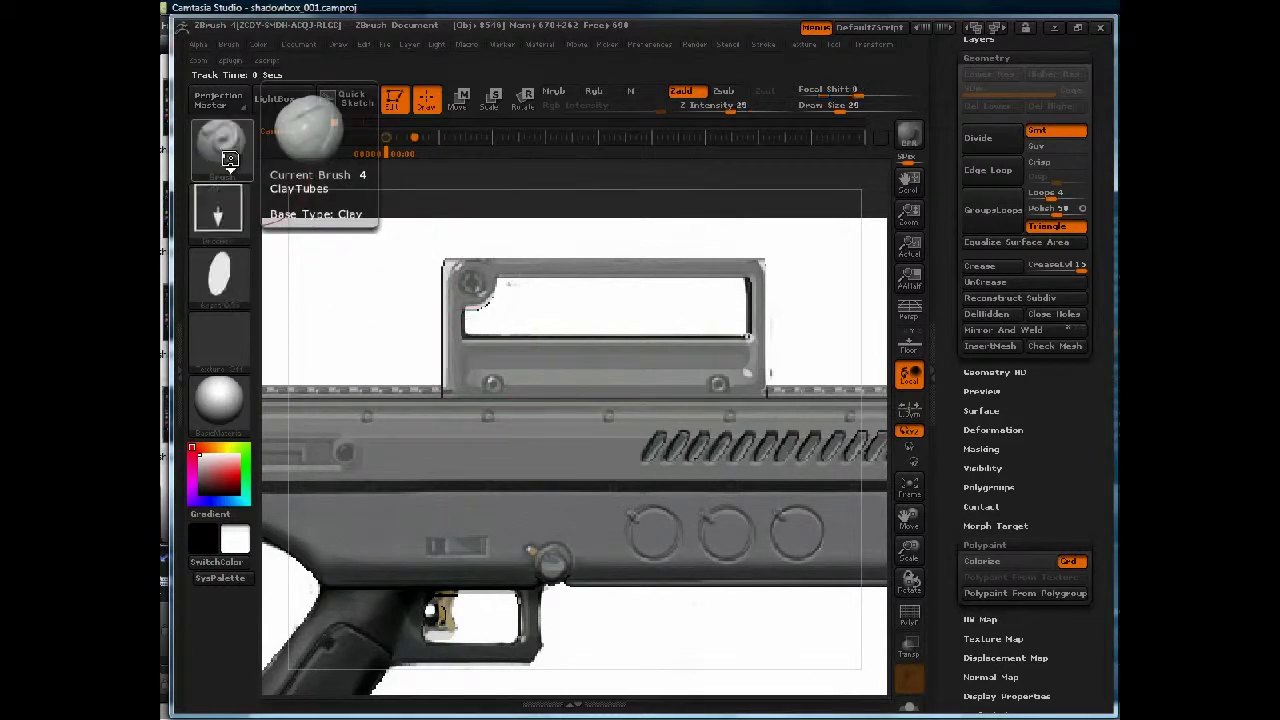
left_click(228, 157)
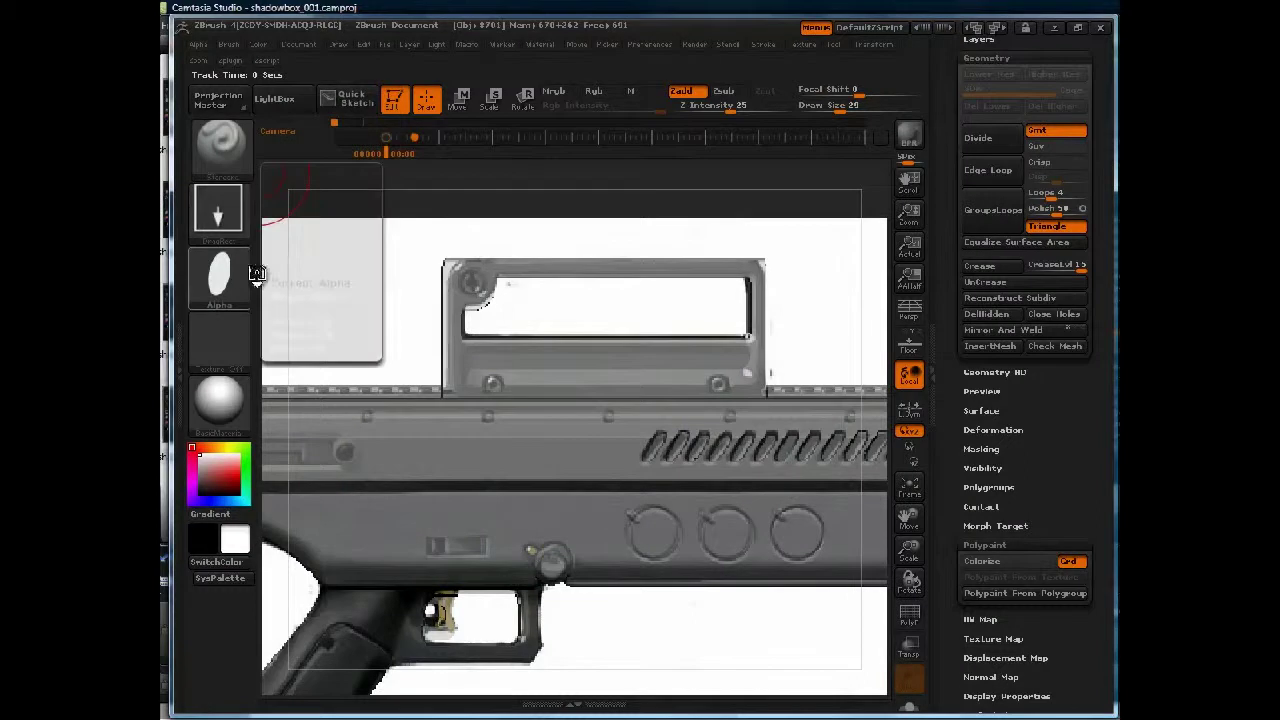
left_click(258, 276)
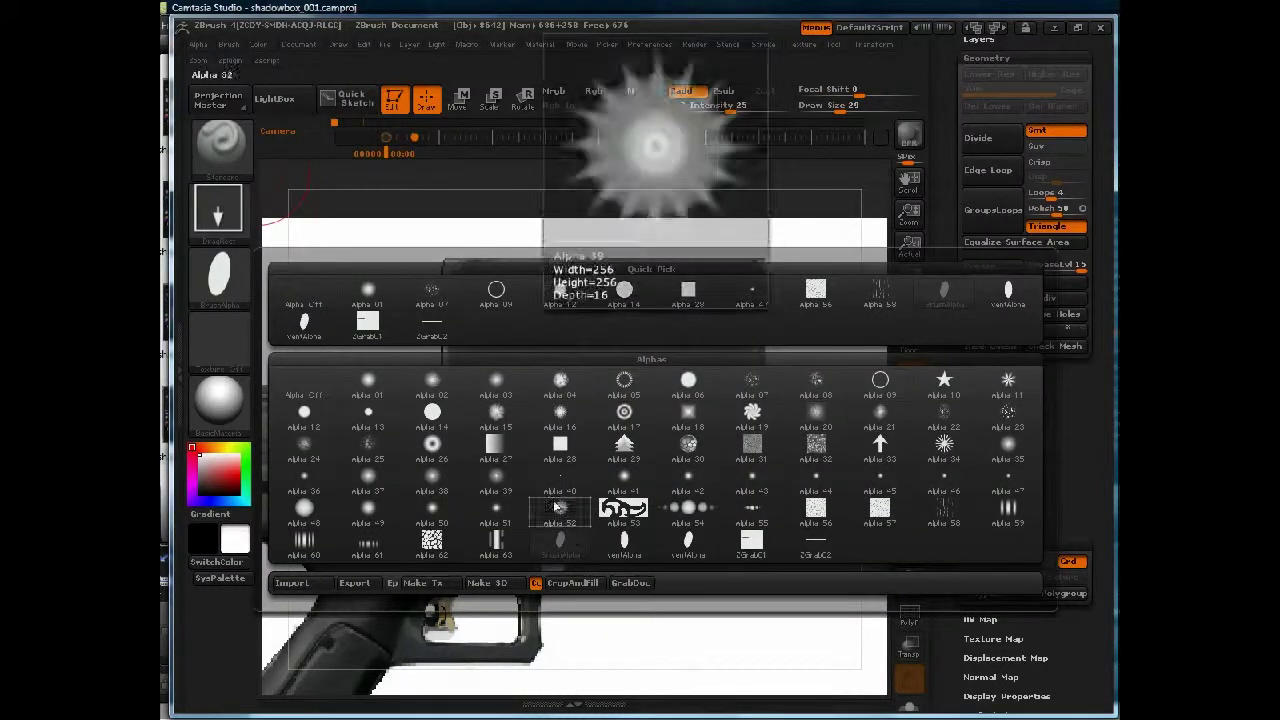
left_click(688, 411)
key("space")
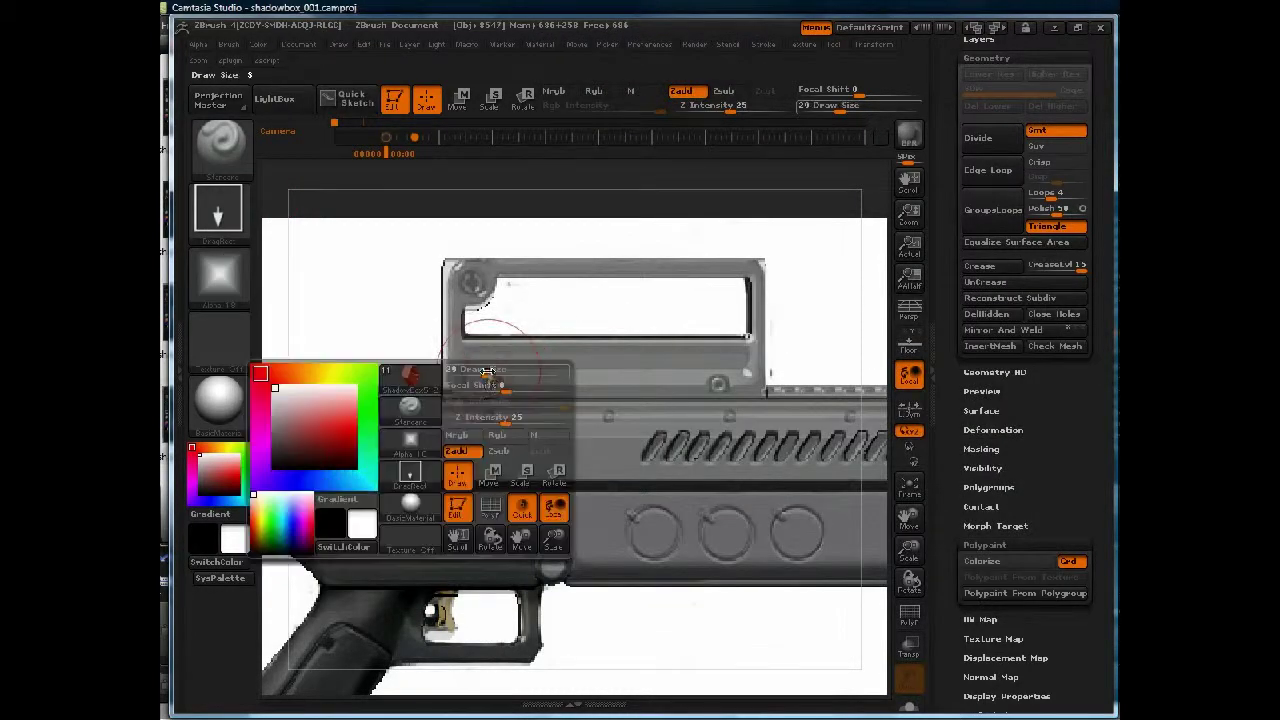
left_click_drag(488, 371, 475, 371)
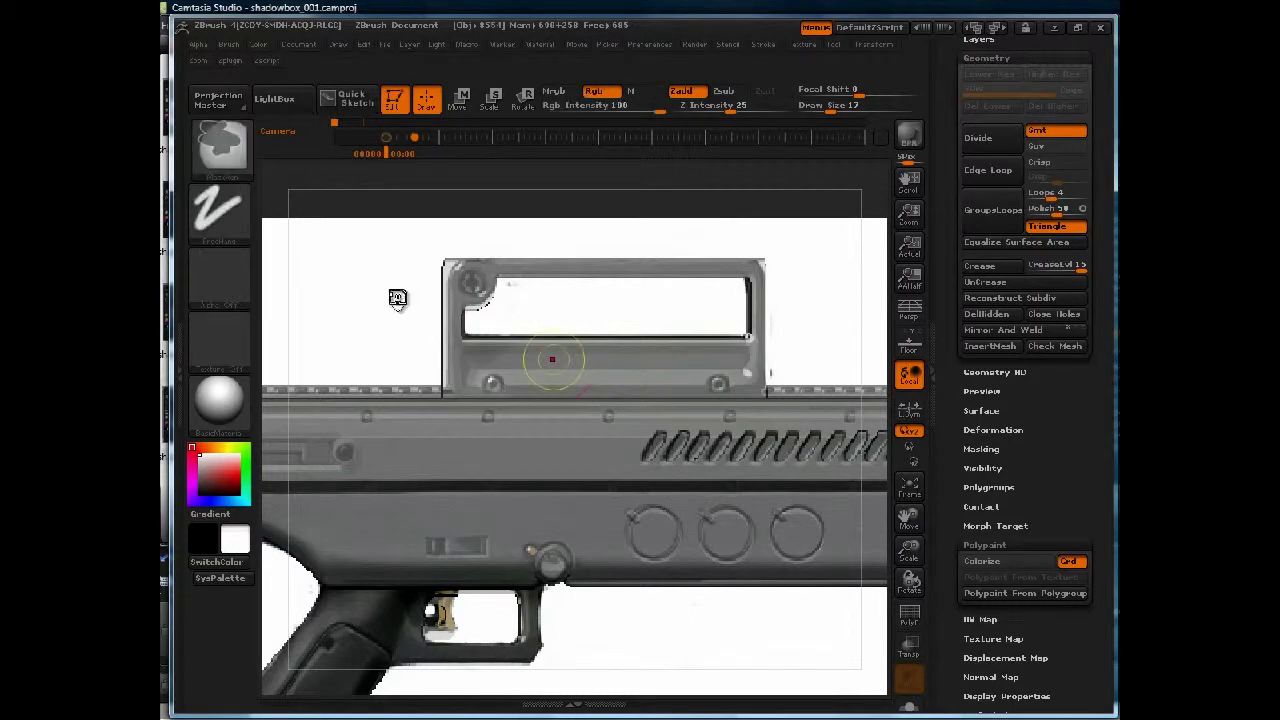
left_click(218, 208)
left_click(431, 228)
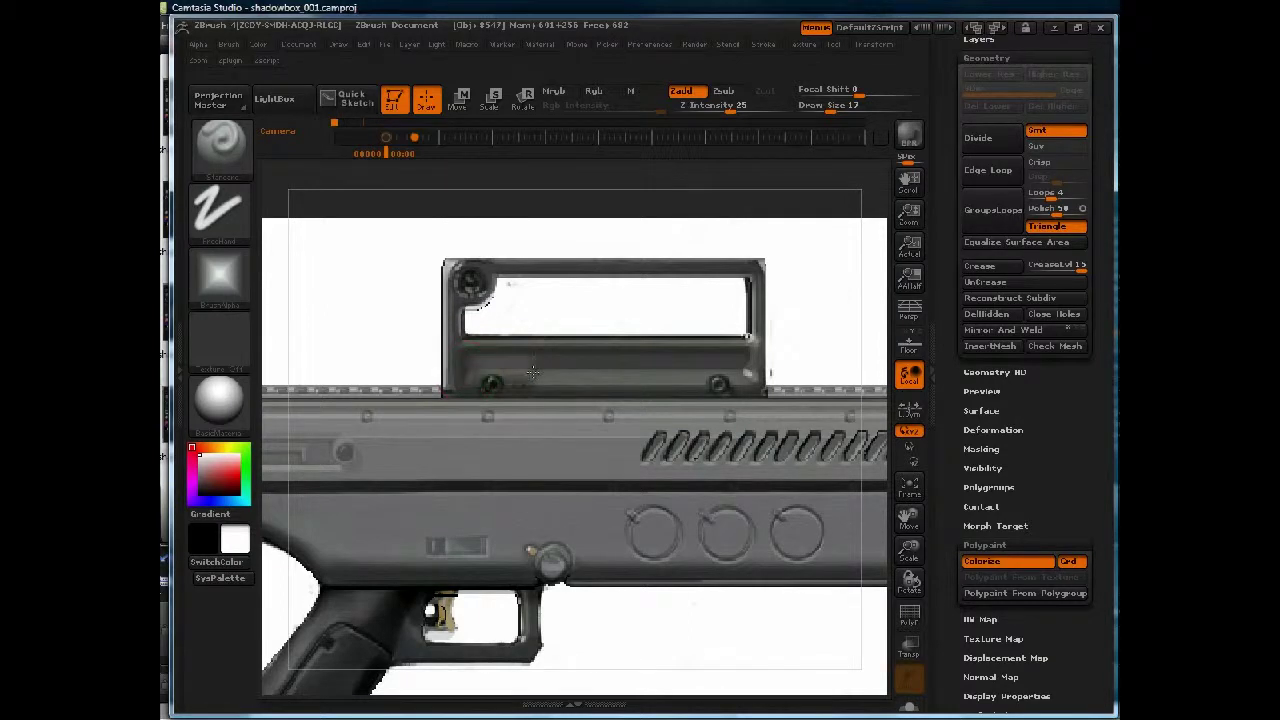
Undo the trial strokes along the carry handle's lower panel and try a mask stroke across it.
key("ctrl+z")
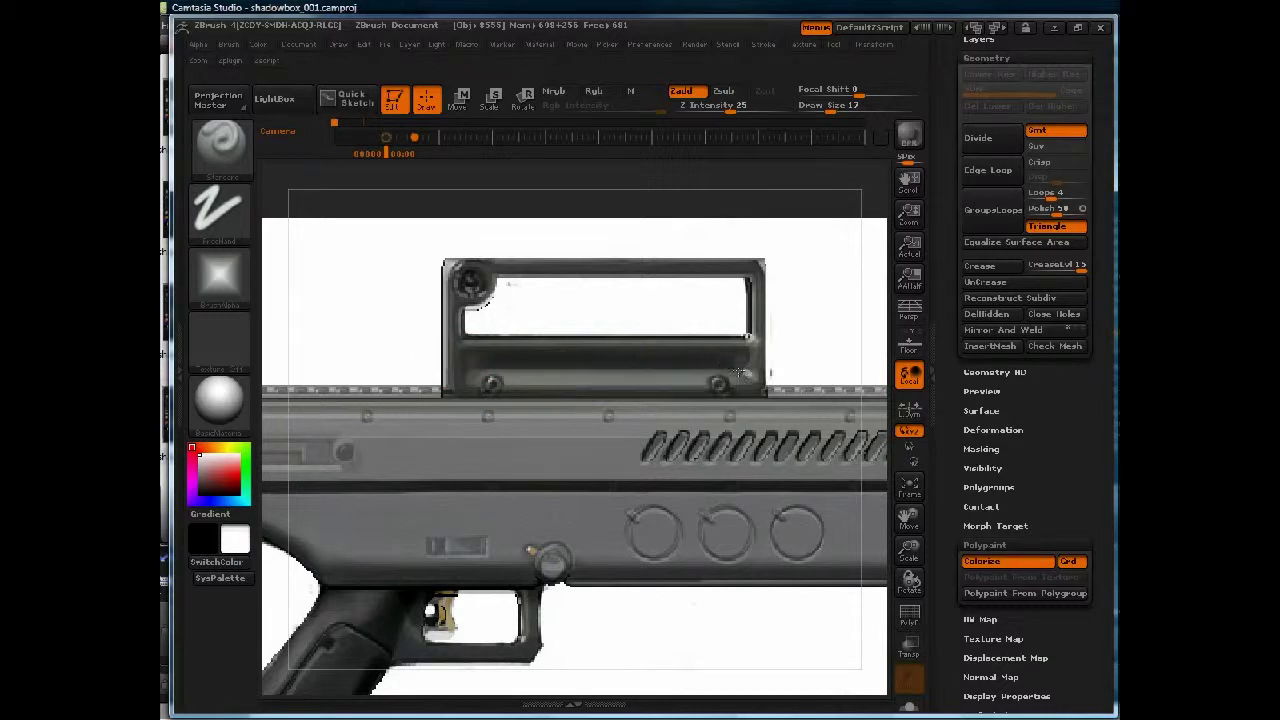
key("ctrl+z")
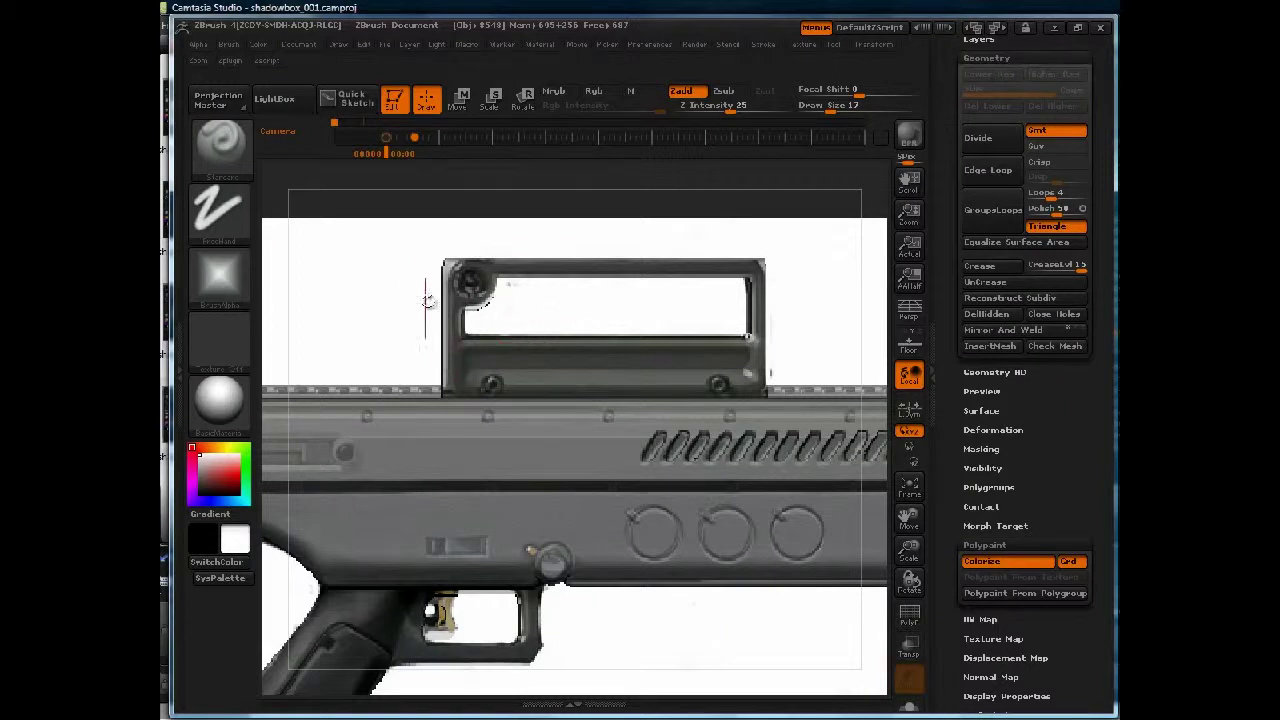
key("ctrl")
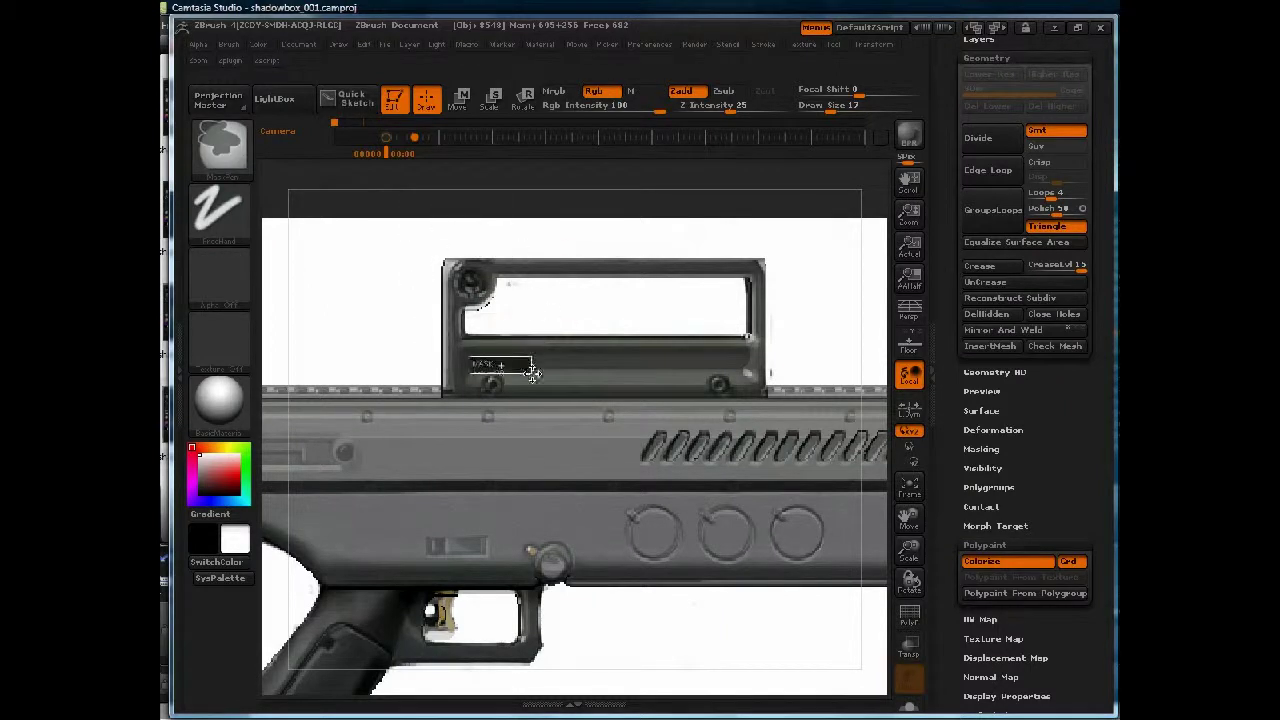
left_click_drag(532, 372, 752, 384, "ctrl")
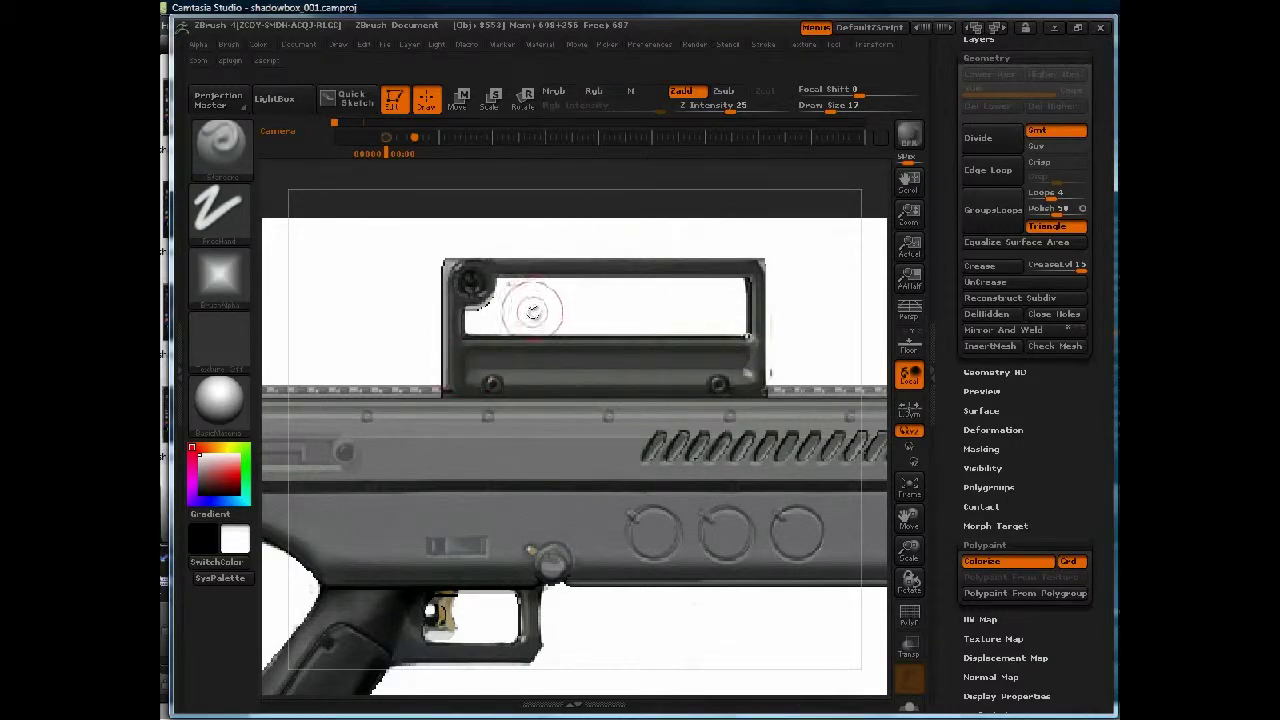
Enable Backtrack in Line mode with SnapToTrack for the brush stroke.
left_click(764, 46)
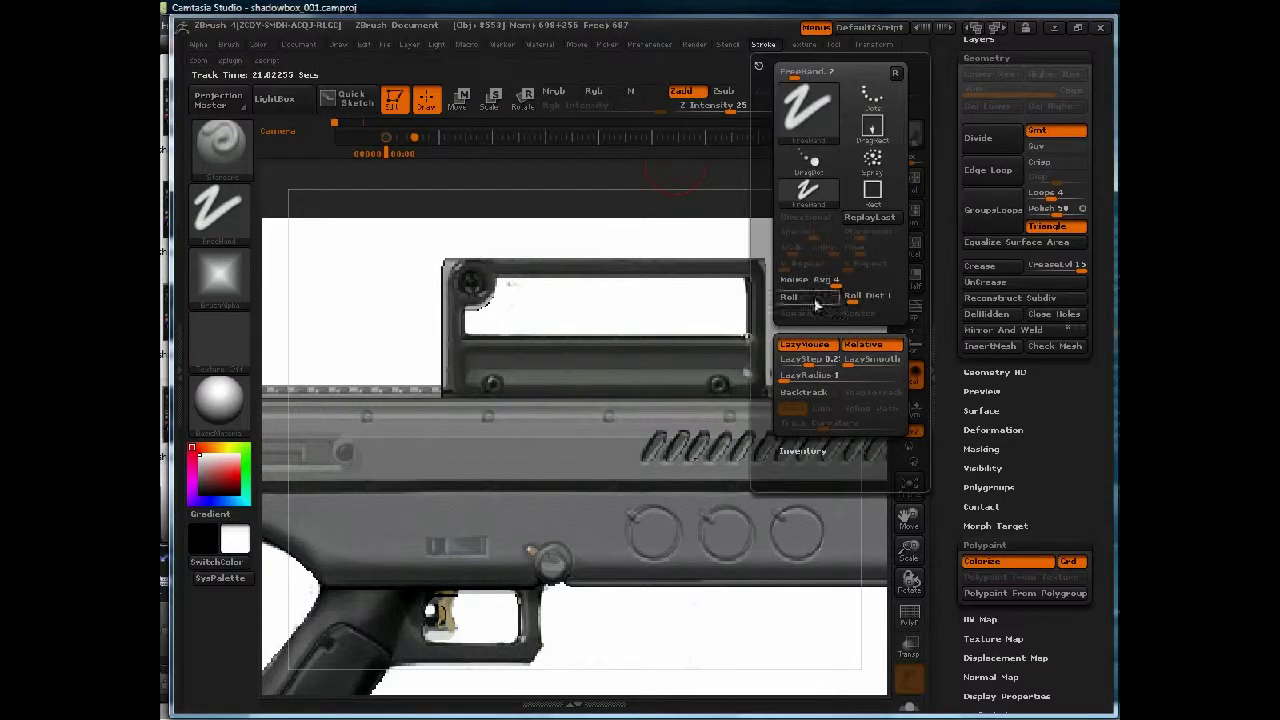
left_click(811, 394)
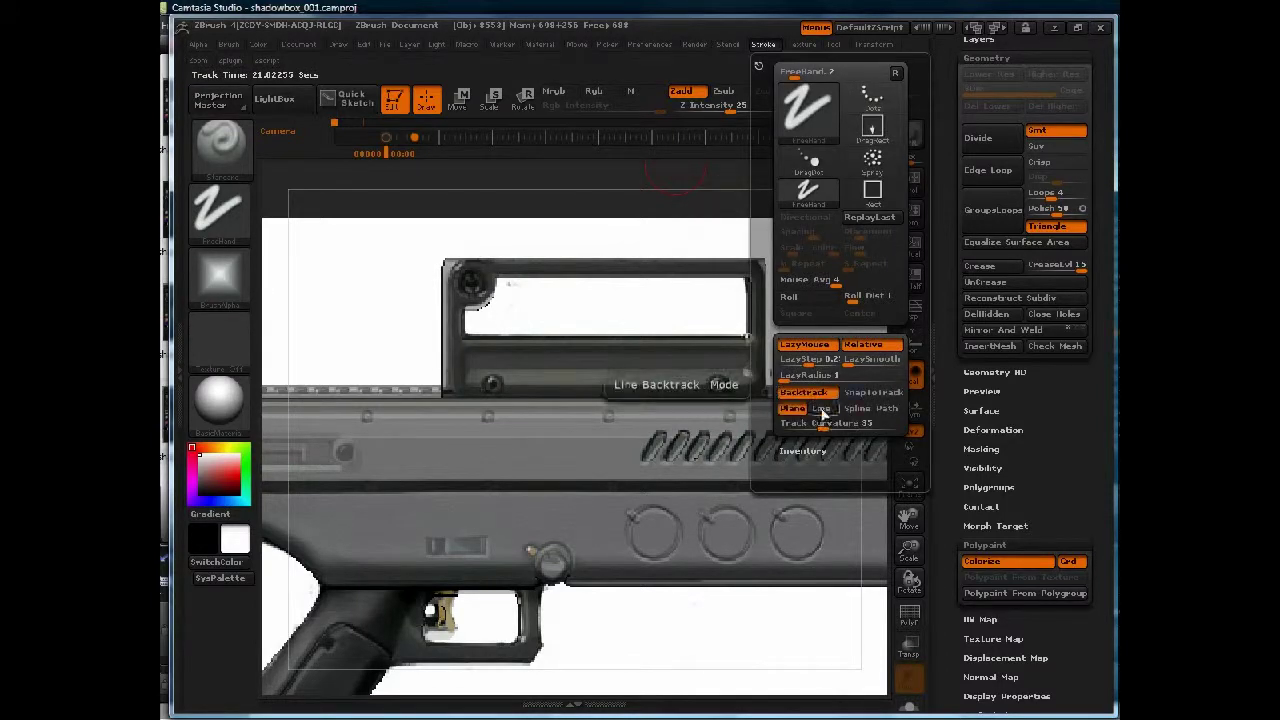
left_click(821, 409)
left_click(872, 392)
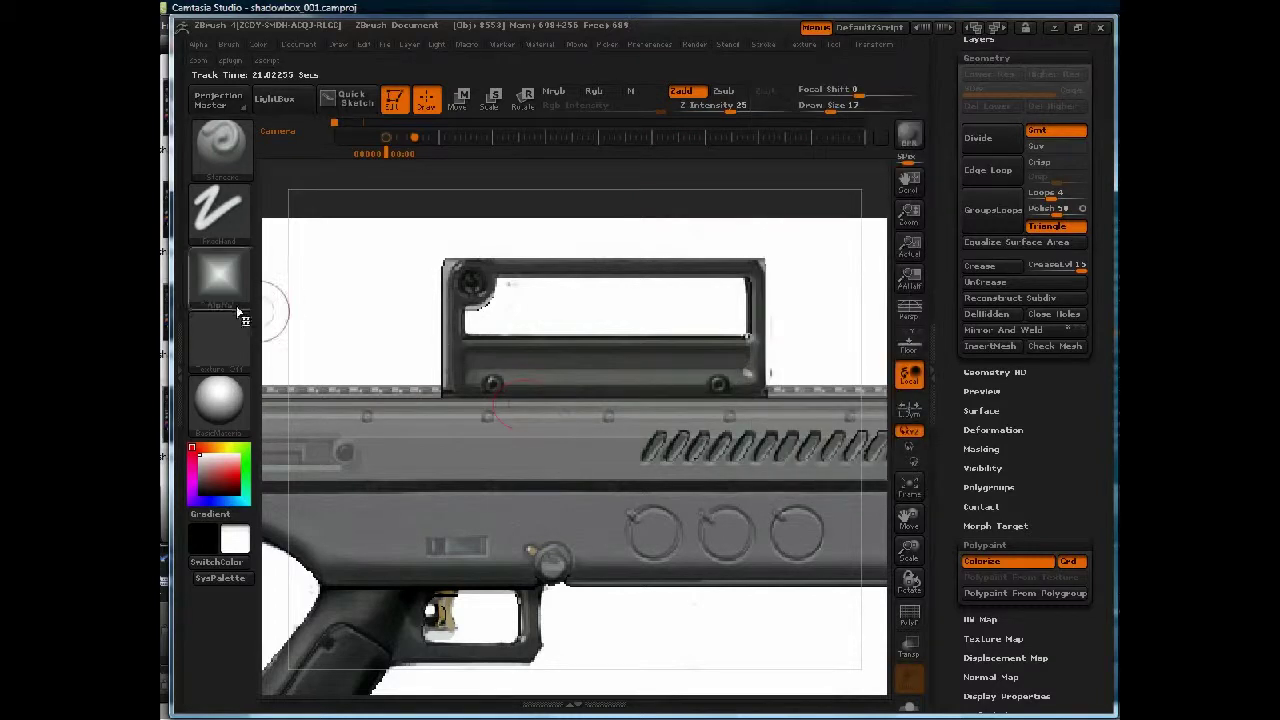
Set the draw size to 21 and sculpt a straight stroke along the carry handle's lower panel.
mouse_move(226, 292)
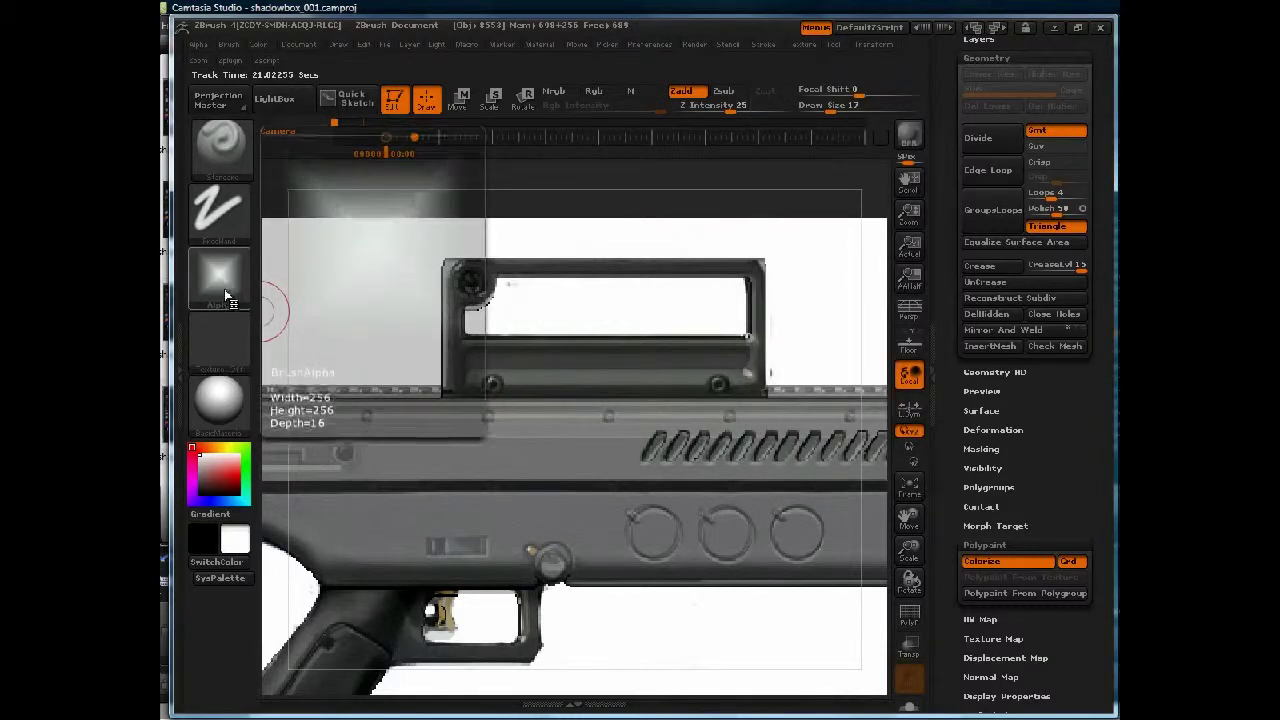
mouse_move(217, 328)
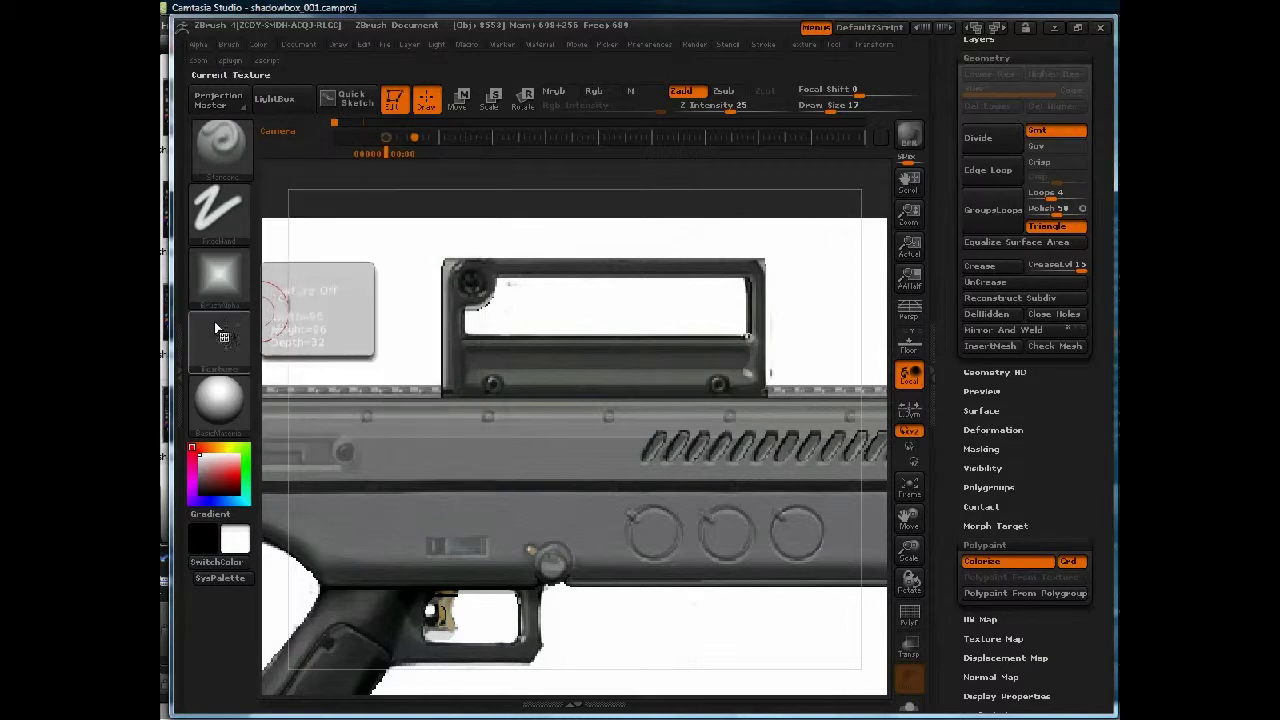
left_click(219, 285)
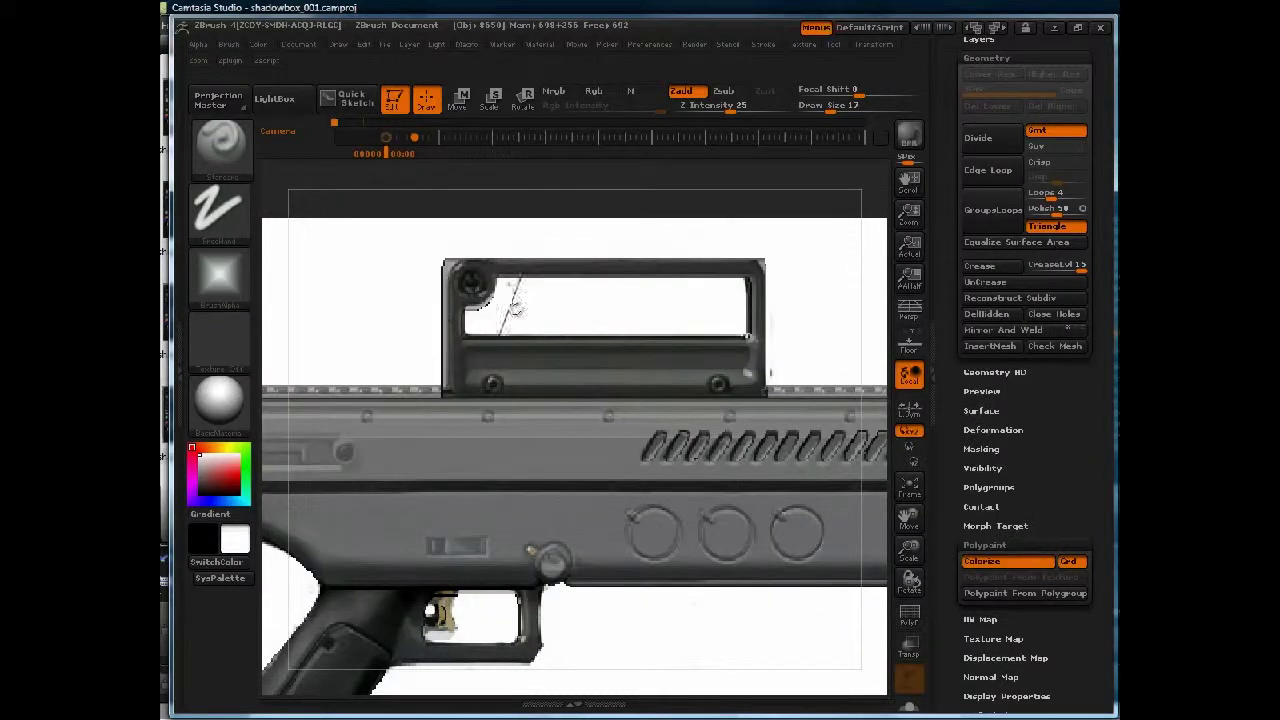
key("space")
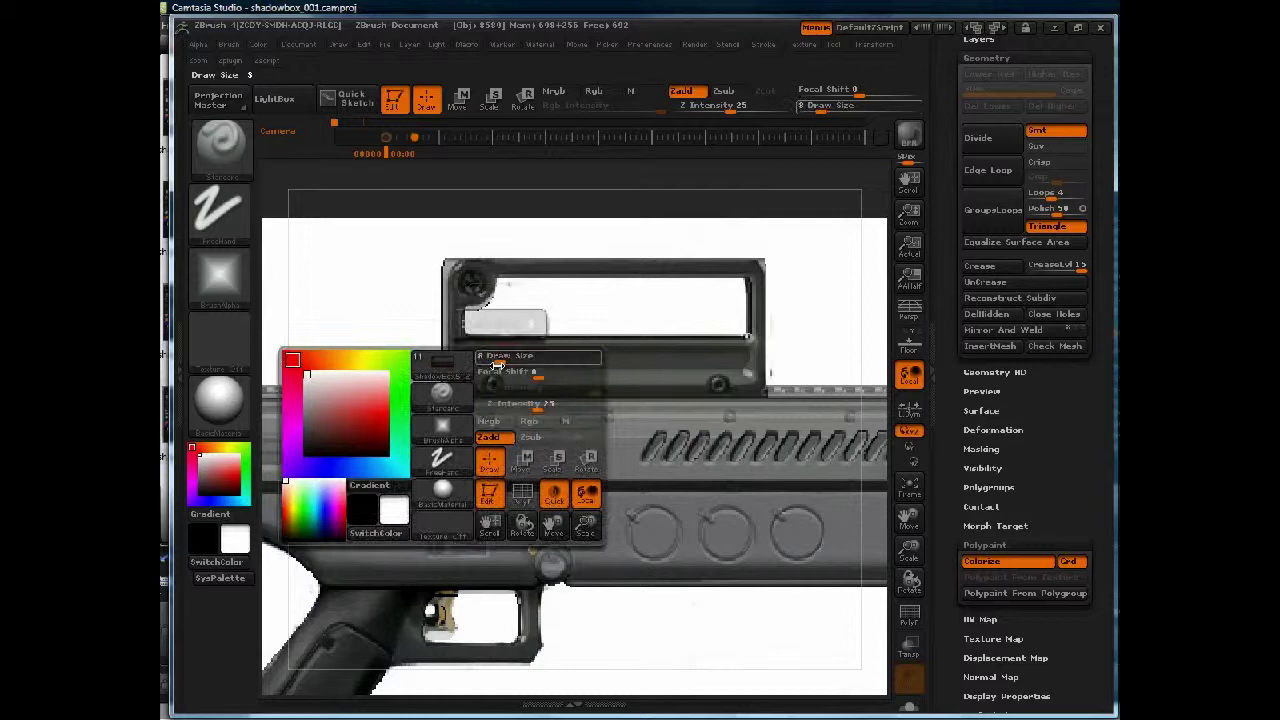
mouse_move(499, 357)
left_mouse_down()
mouse_move(512, 357)
mouse_move(474, 366)
mouse_move(750, 370)
left_mouse_up()
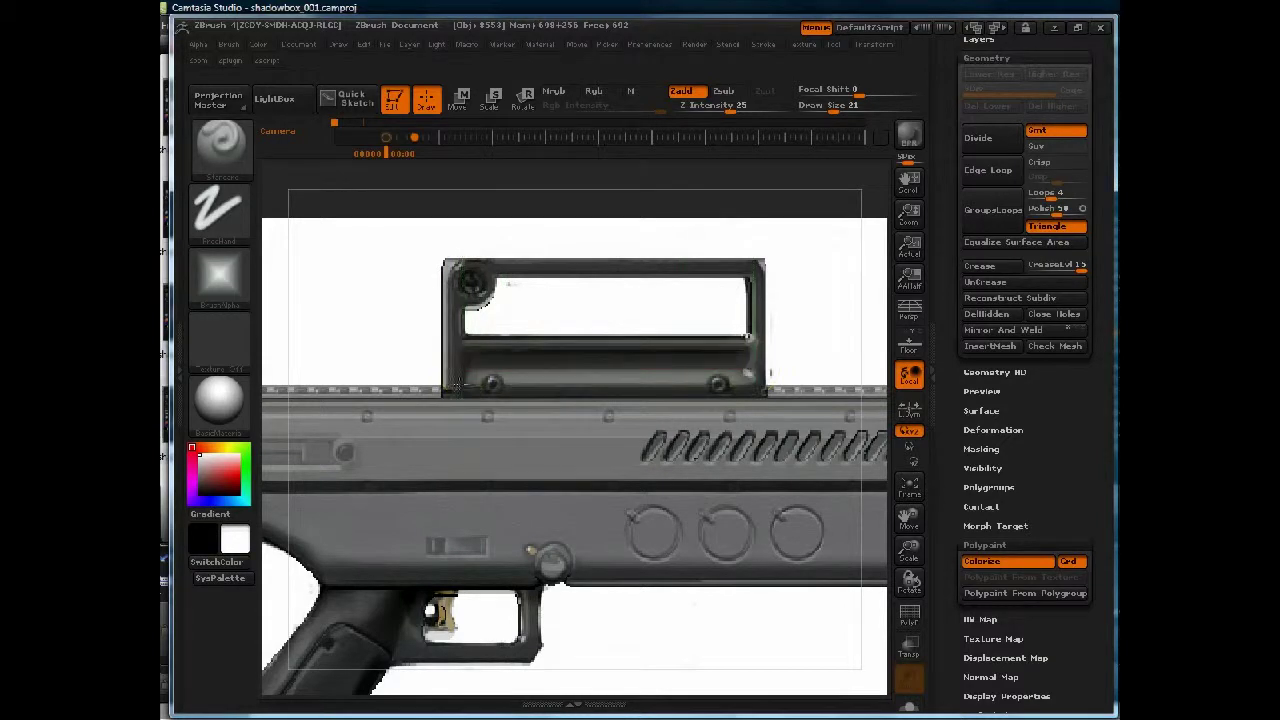
Raise the model opacity back to full to inspect the sculpted carry handle.
left_click(808, 44)
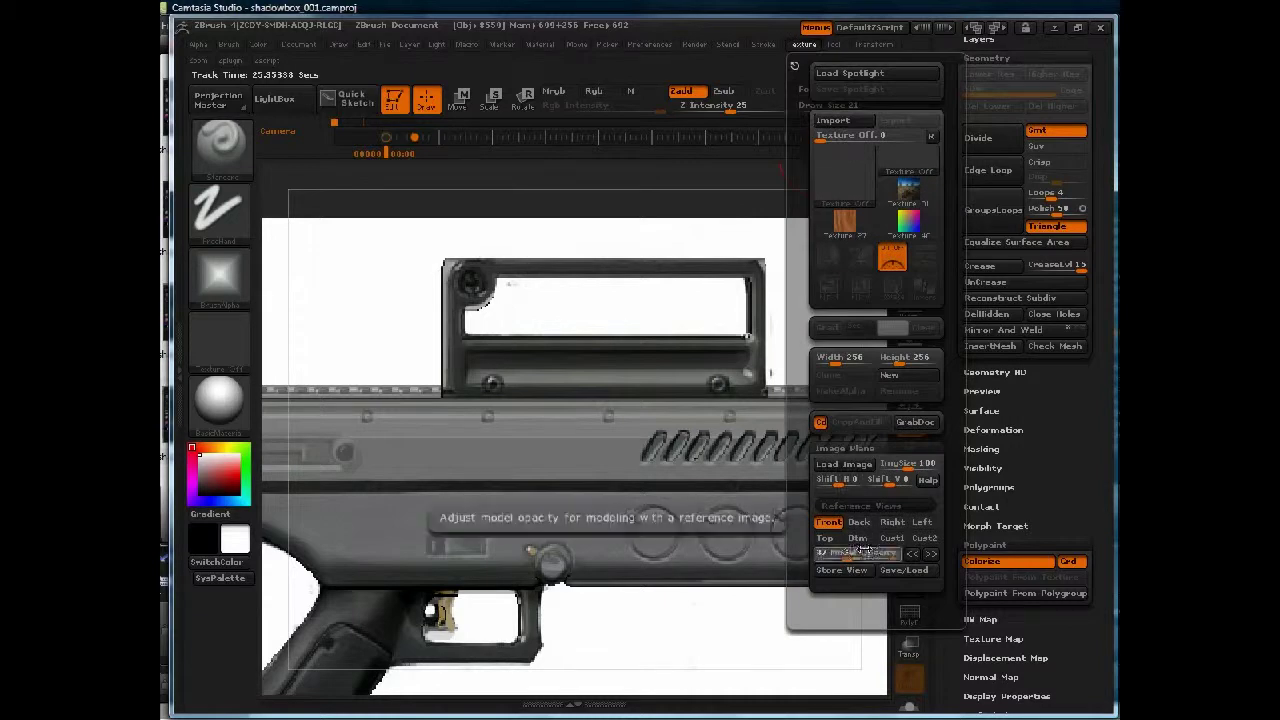
left_click_drag(851, 554, 898, 552)
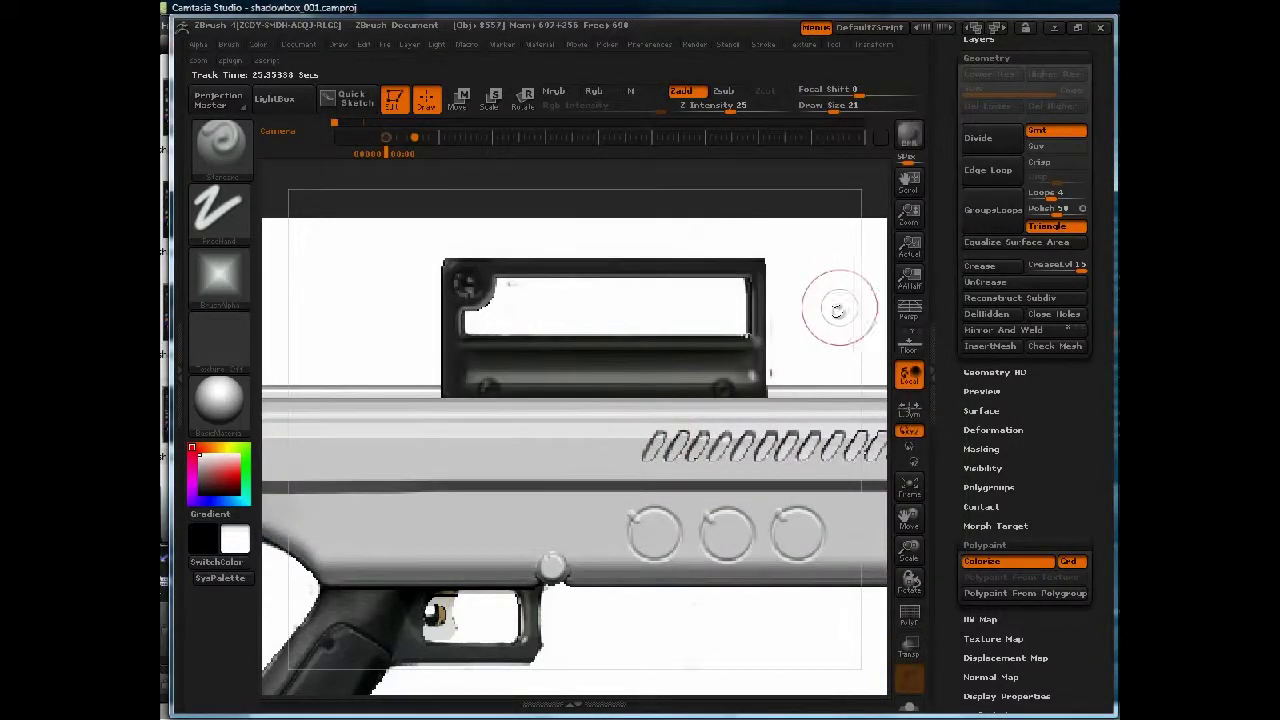
mouse_move(822, 288)
left_mouse_down()
mouse_move(700, 302)
mouse_move(811, 297)
left_mouse_up()
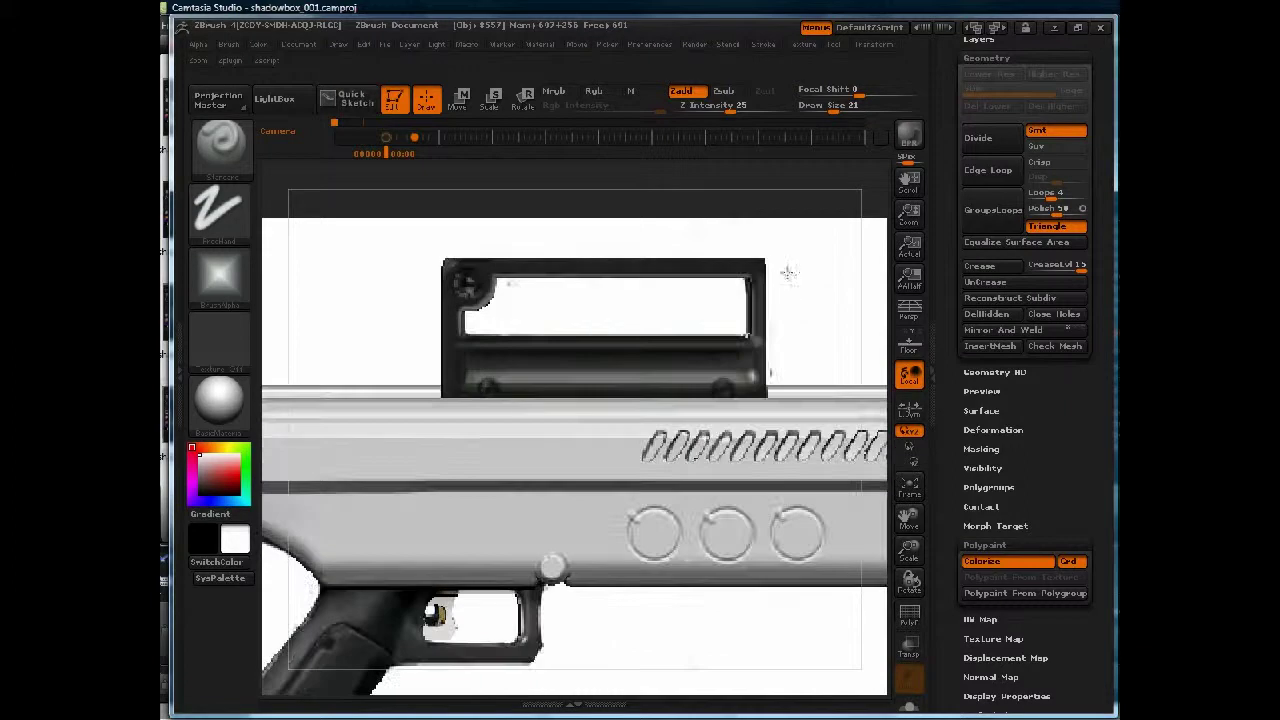
Set the brush's Z Intensity to 42.
key("space")
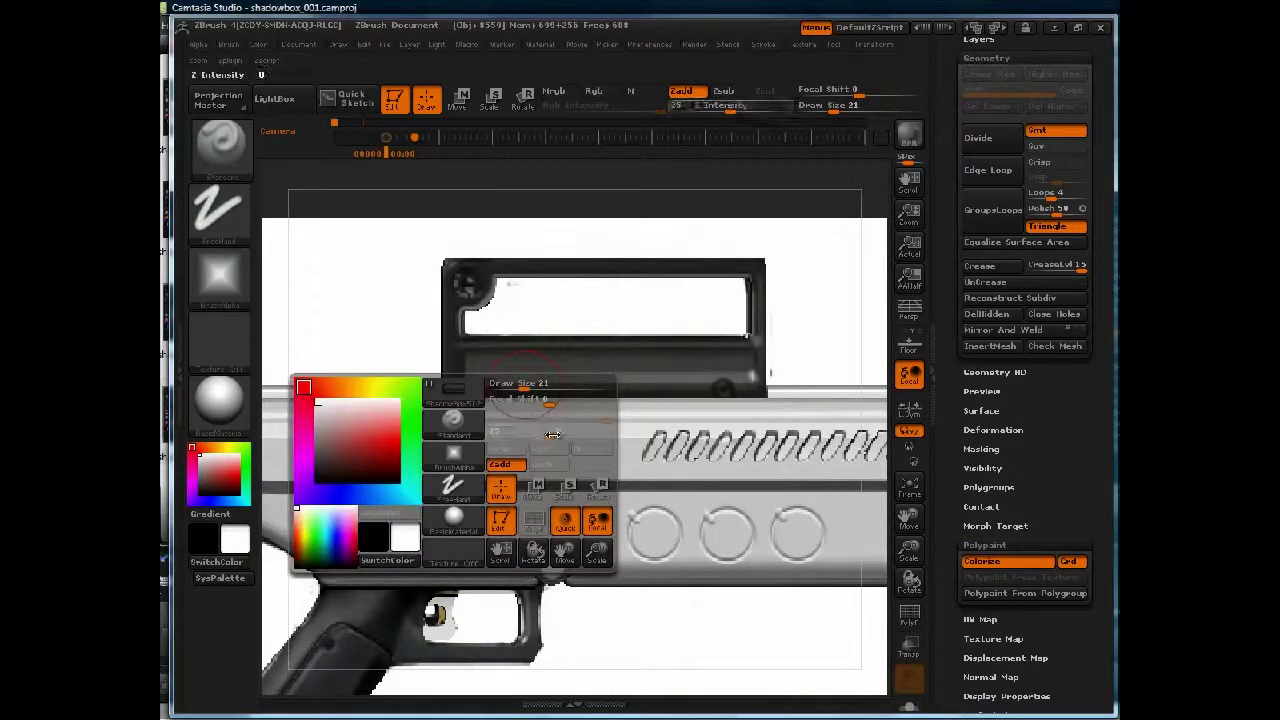
left_click_drag(553, 435, 505, 435)
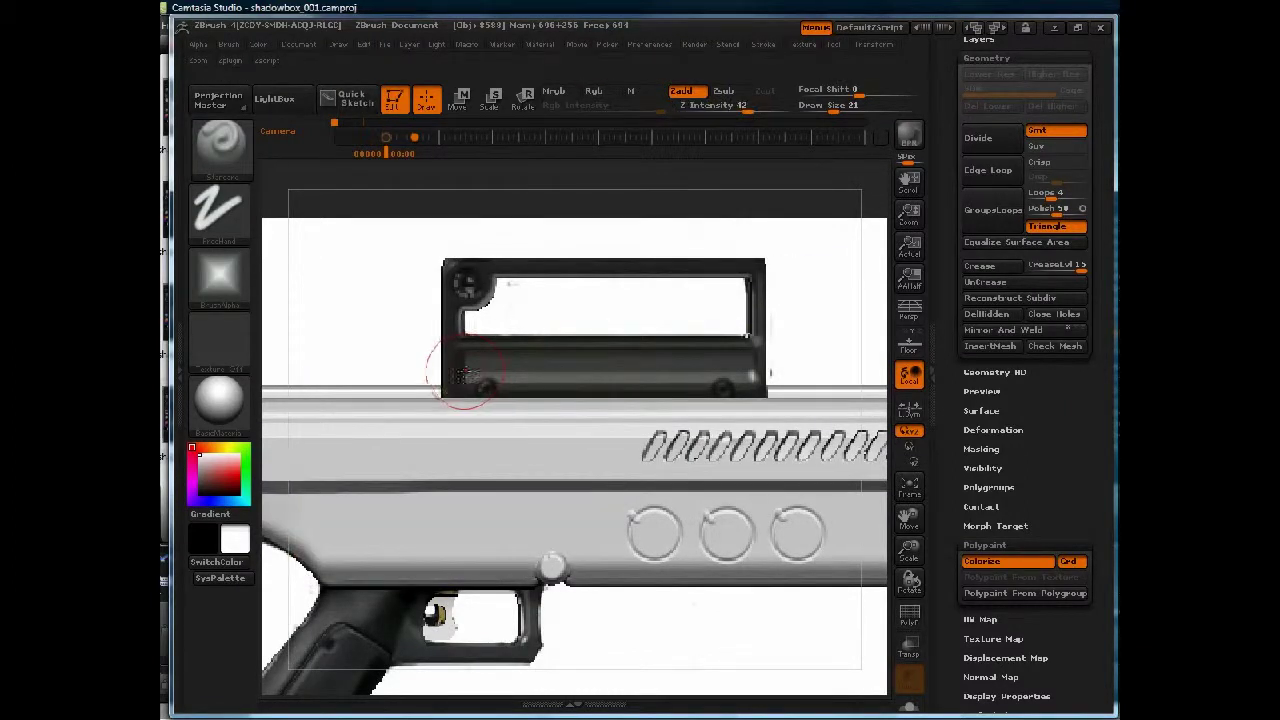
Set the draw size to 9 and sculpt another straight stroke along the carry handle's lower panel.
mouse_move(465, 372)
left_mouse_down()
mouse_move(748, 368)
mouse_move(459, 373)
left_mouse_up()
key("space")
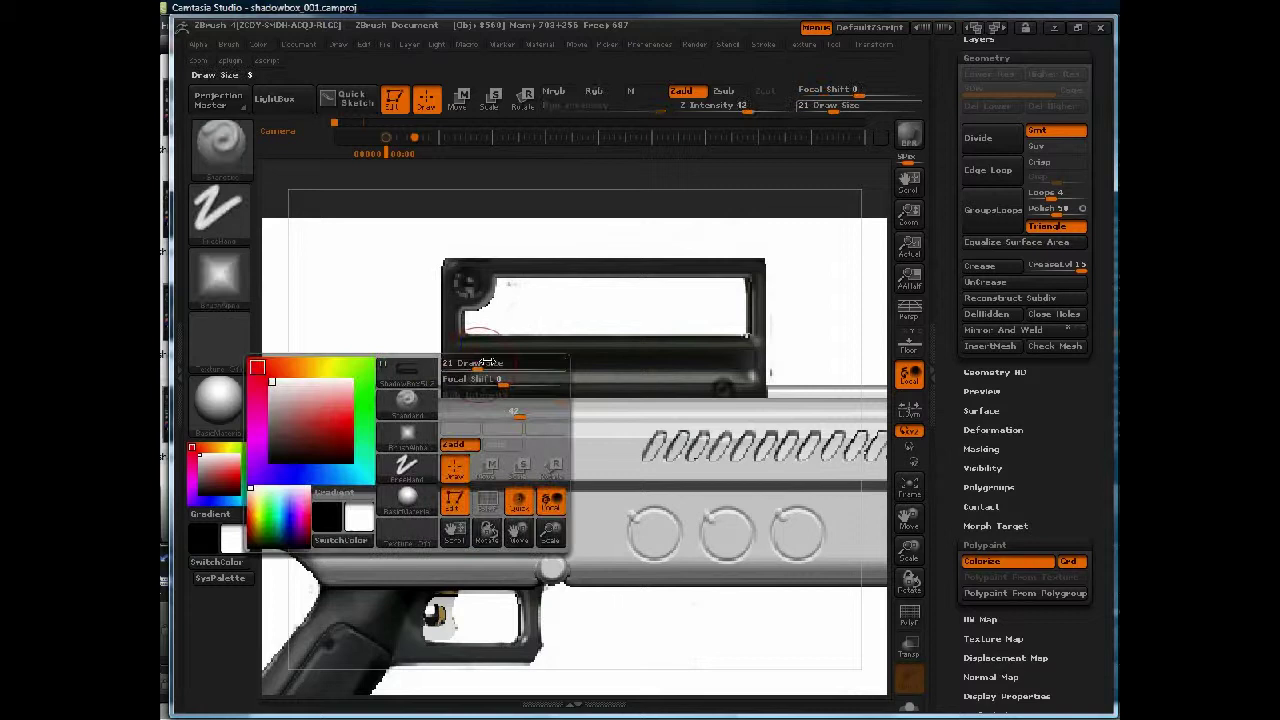
left_click_drag(465, 373, 744, 373)
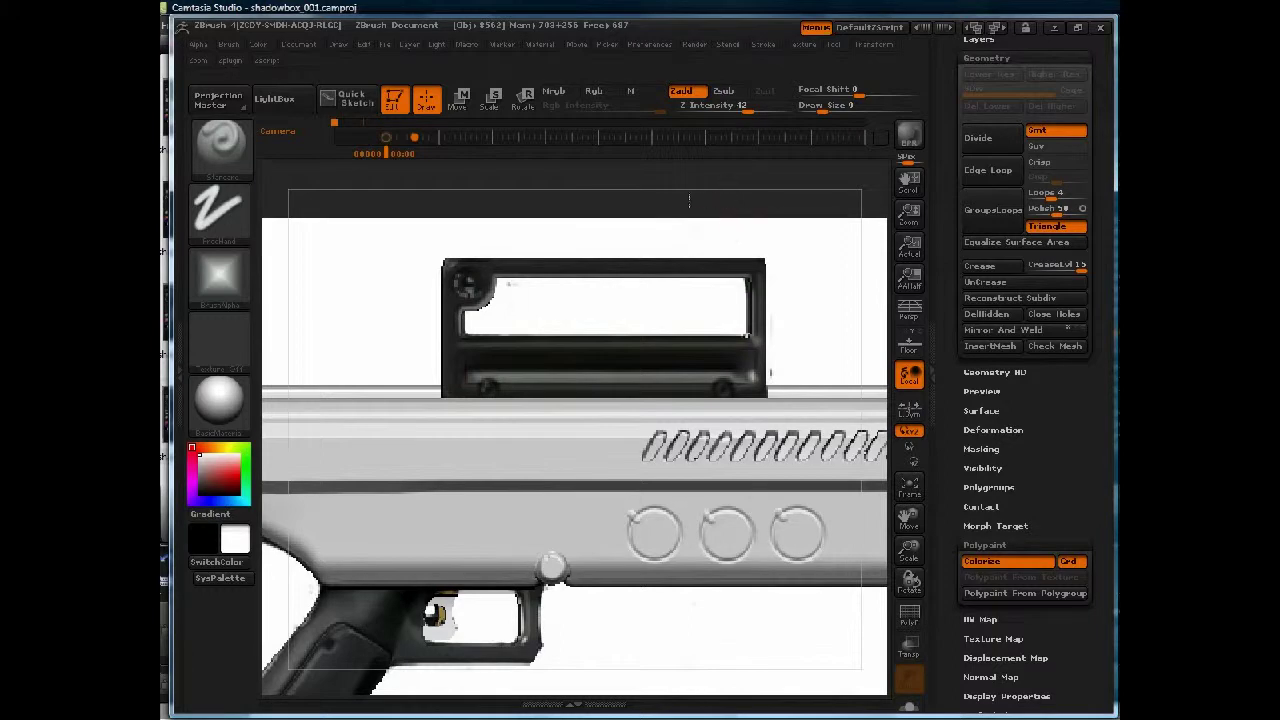
left_click_drag(689, 201, 585, 233)
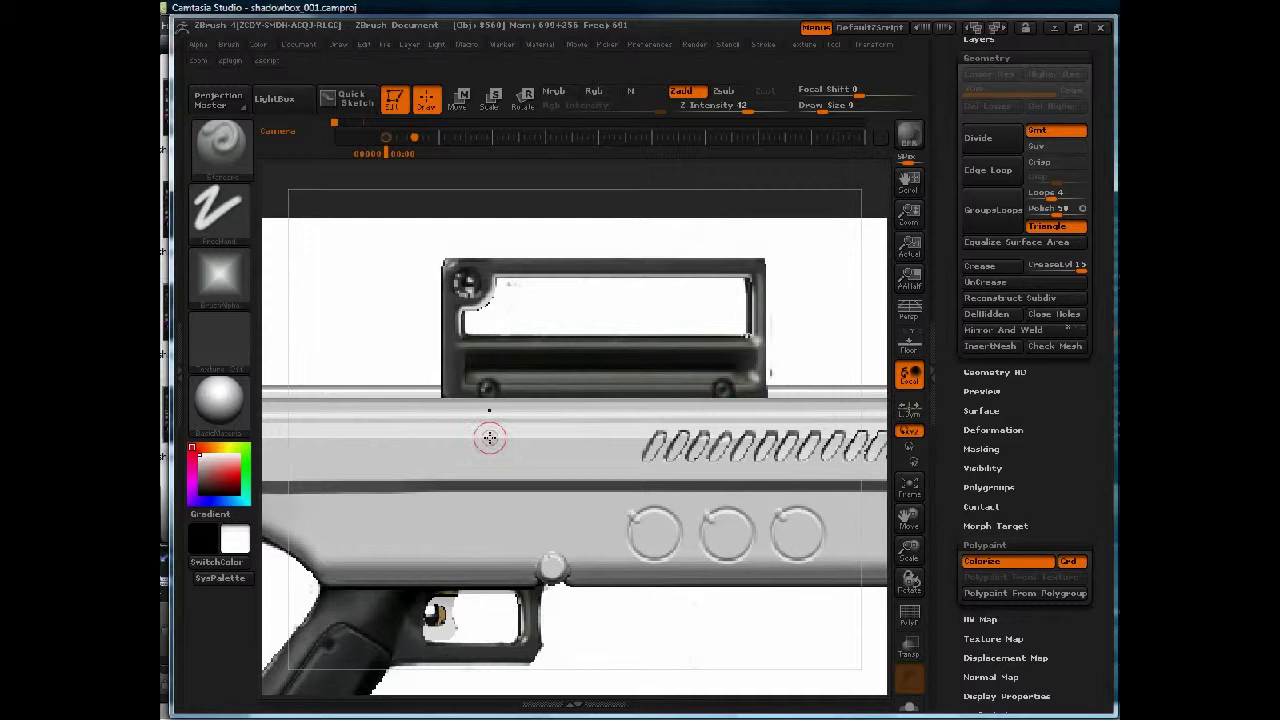
Select the PlanarCut brush with a DragRect stroke and a solid white circular alpha.
left_click(240, 161)
key("p")
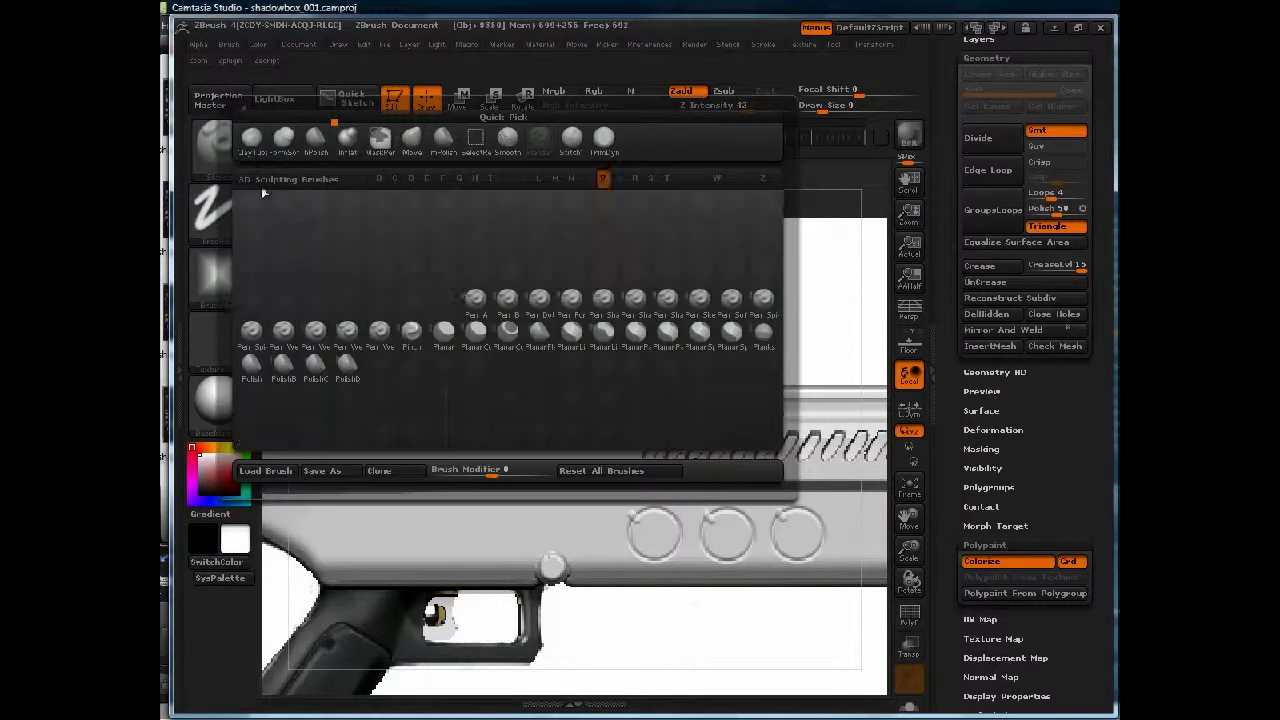
left_click(475, 335)
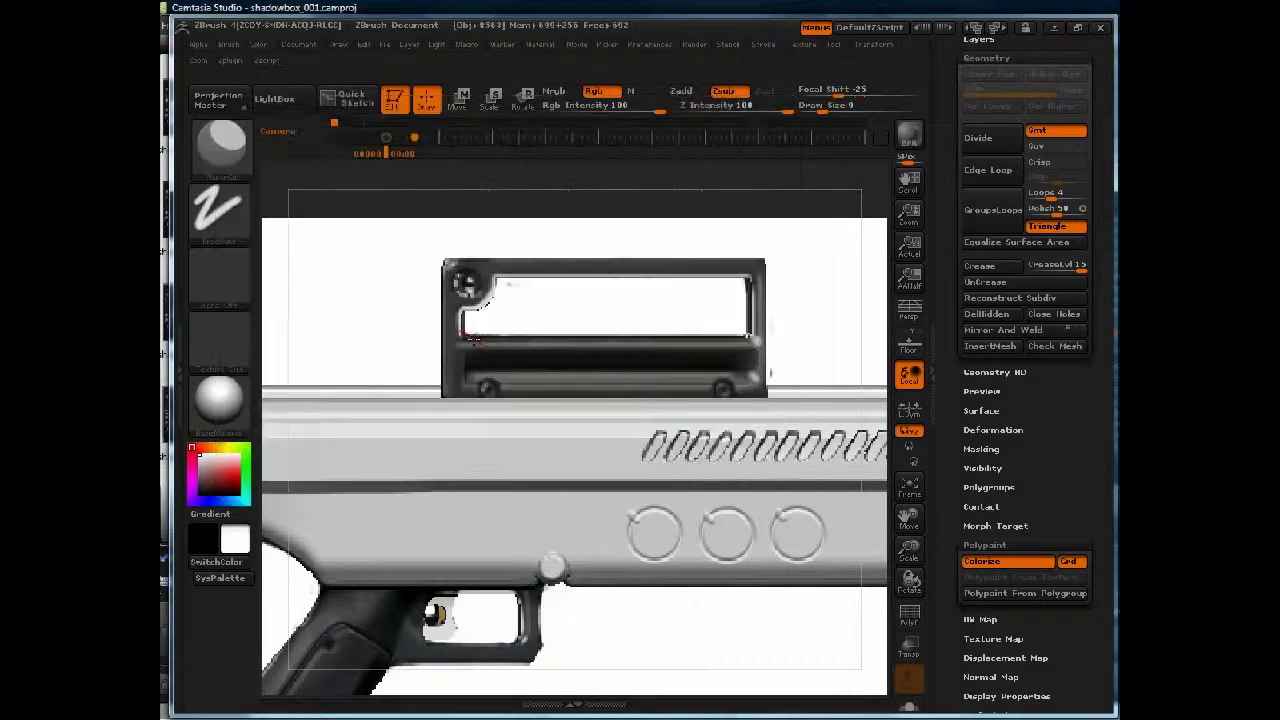
left_click(237, 224)
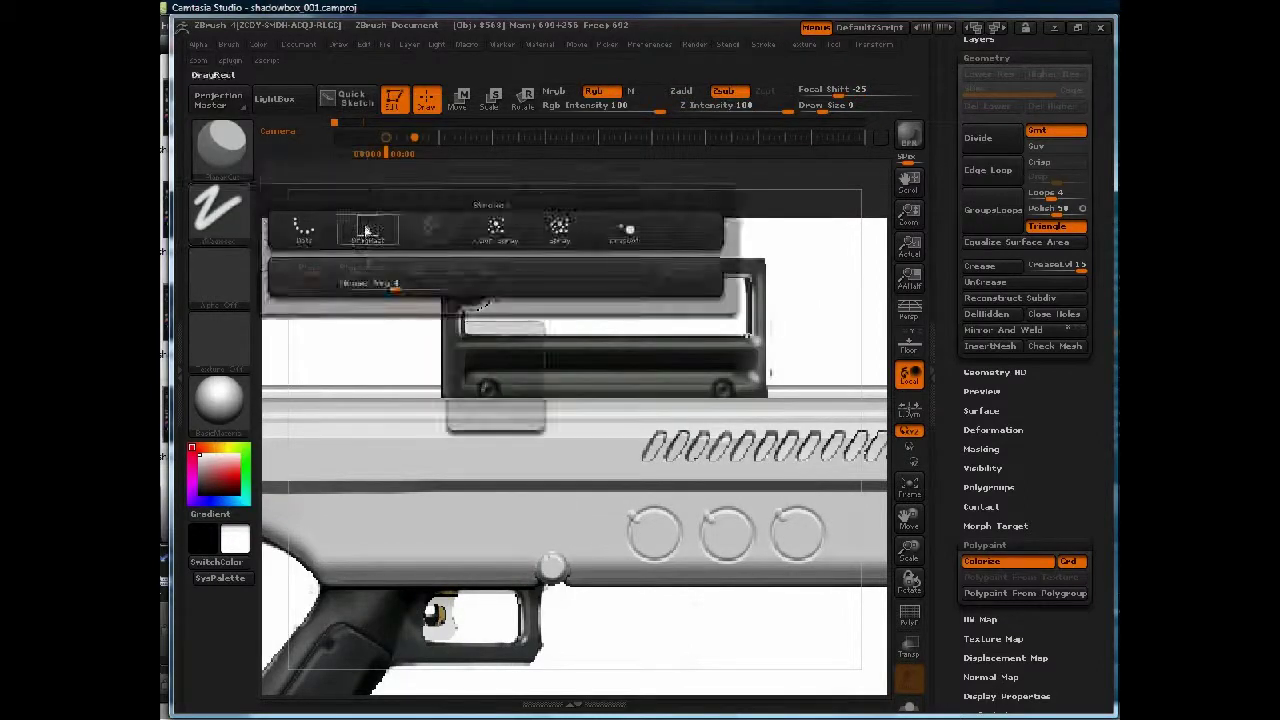
left_click(368, 232)
left_click(240, 287)
left_click(440, 412)
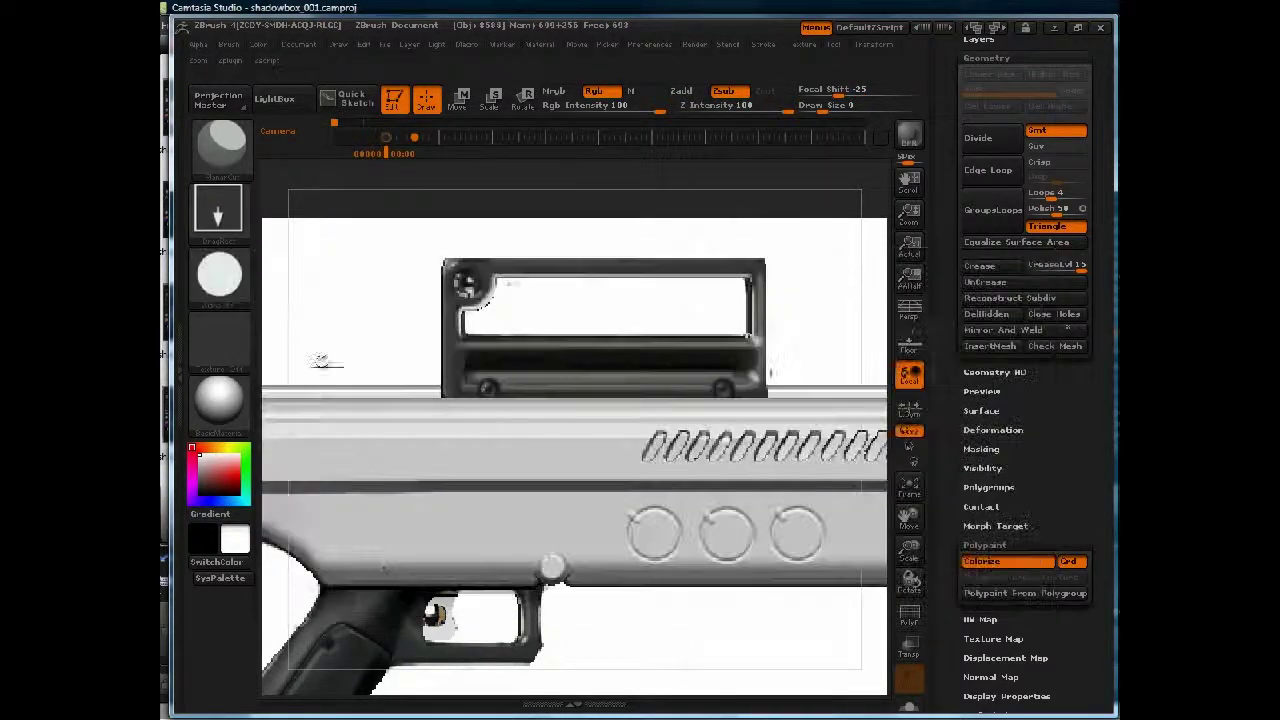
Adjust the PlanarCut brush's Imbed depth and set the draw size to 8.
left_click(228, 44)
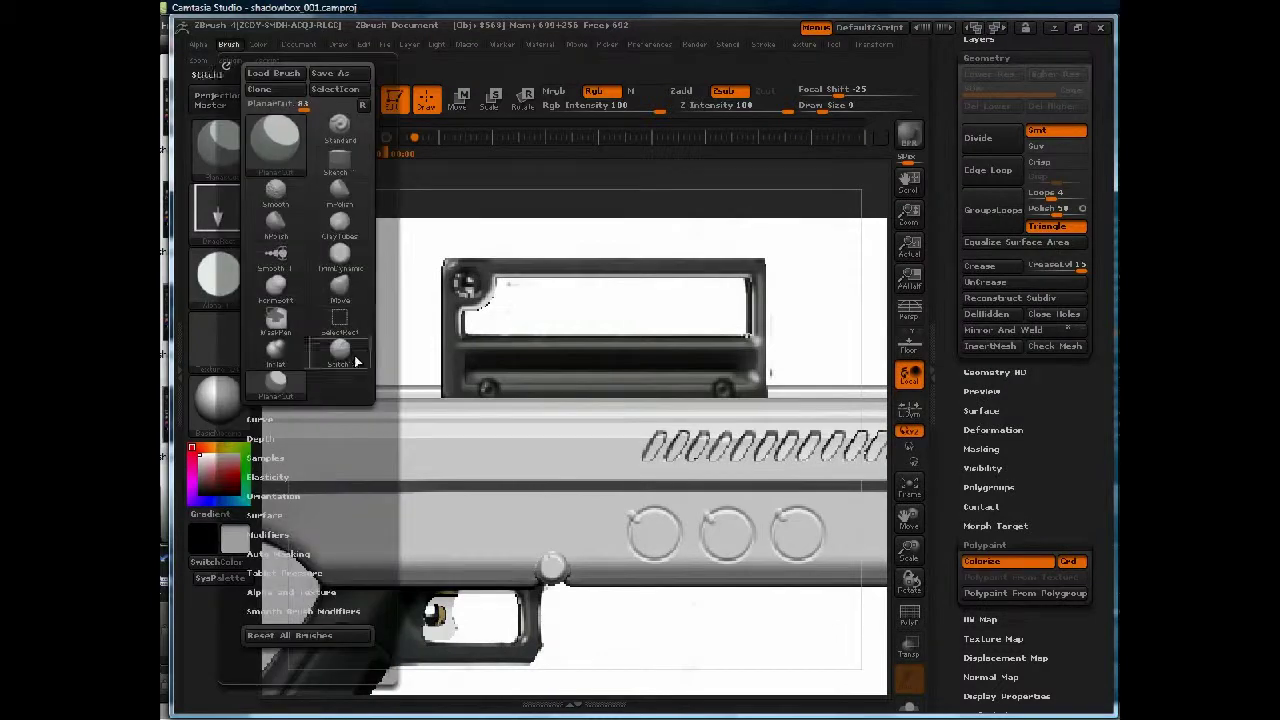
left_click(292, 438)
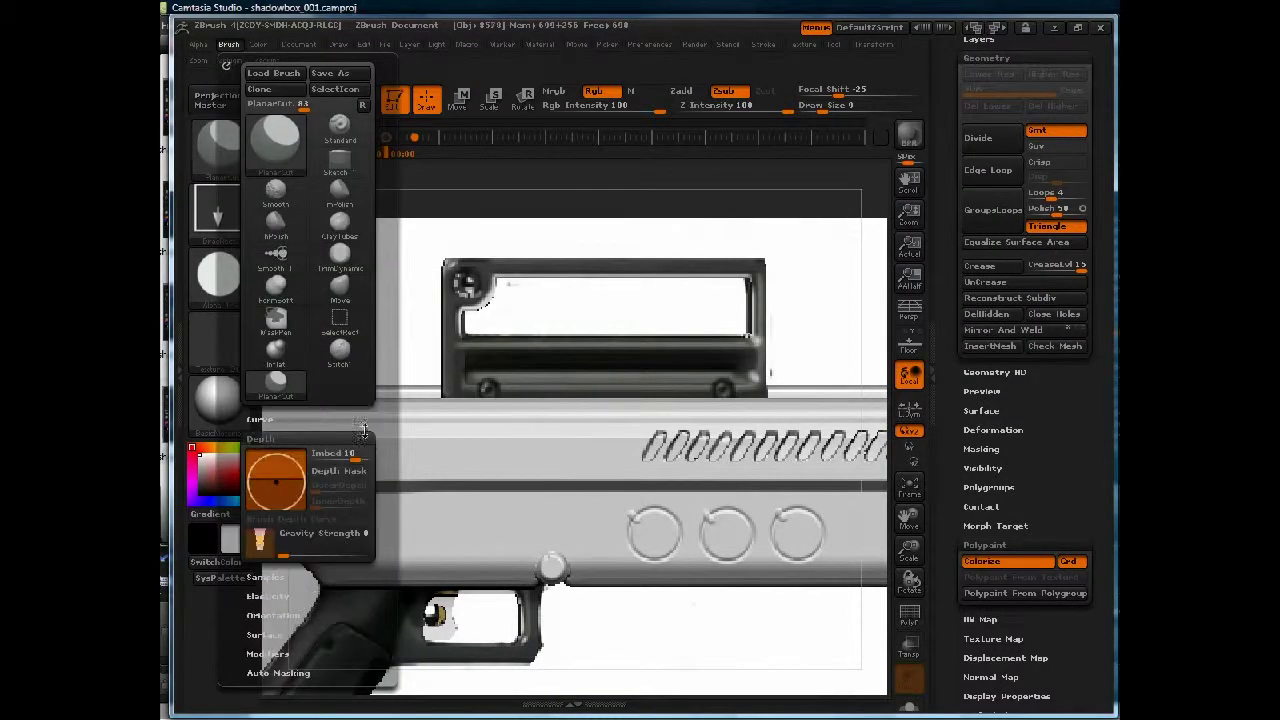
left_click_drag(352, 457, 372, 446)
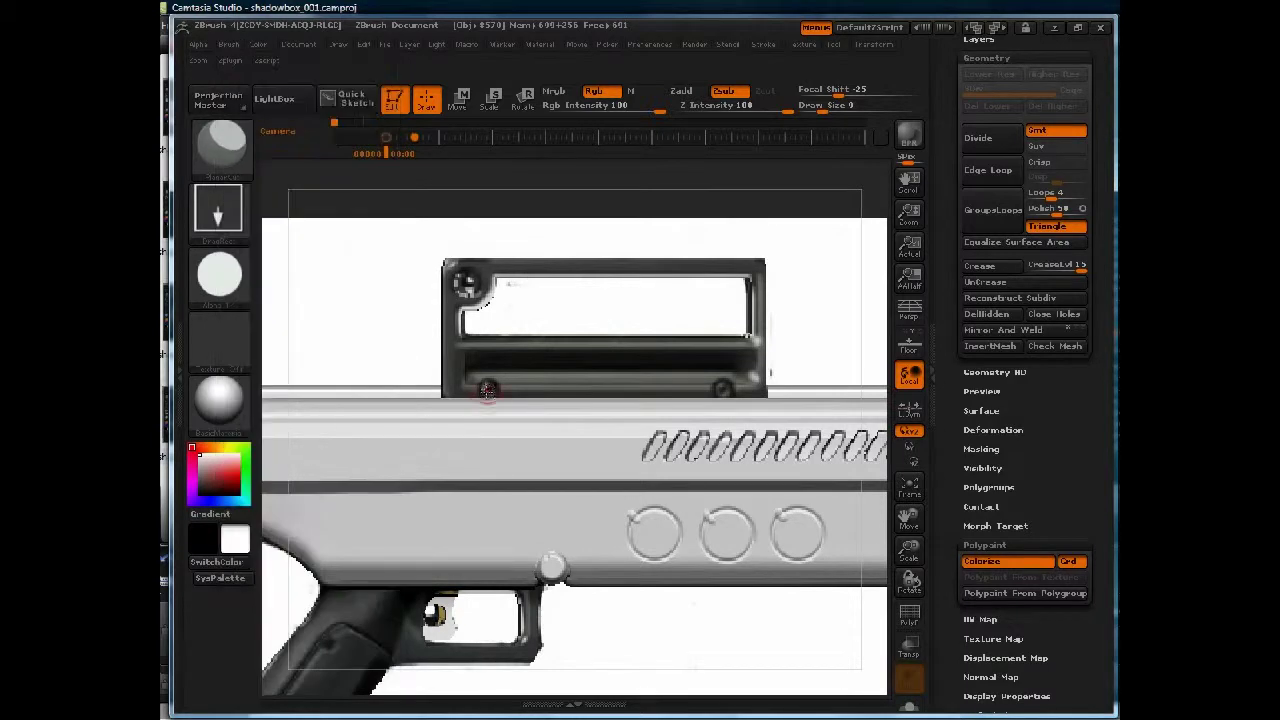
key("space")
Try stamping planar cuts onto the carry handle's two lower bolts, check them without polypaint colour, and undo them.
left_click_drag(482, 390, 487, 389)
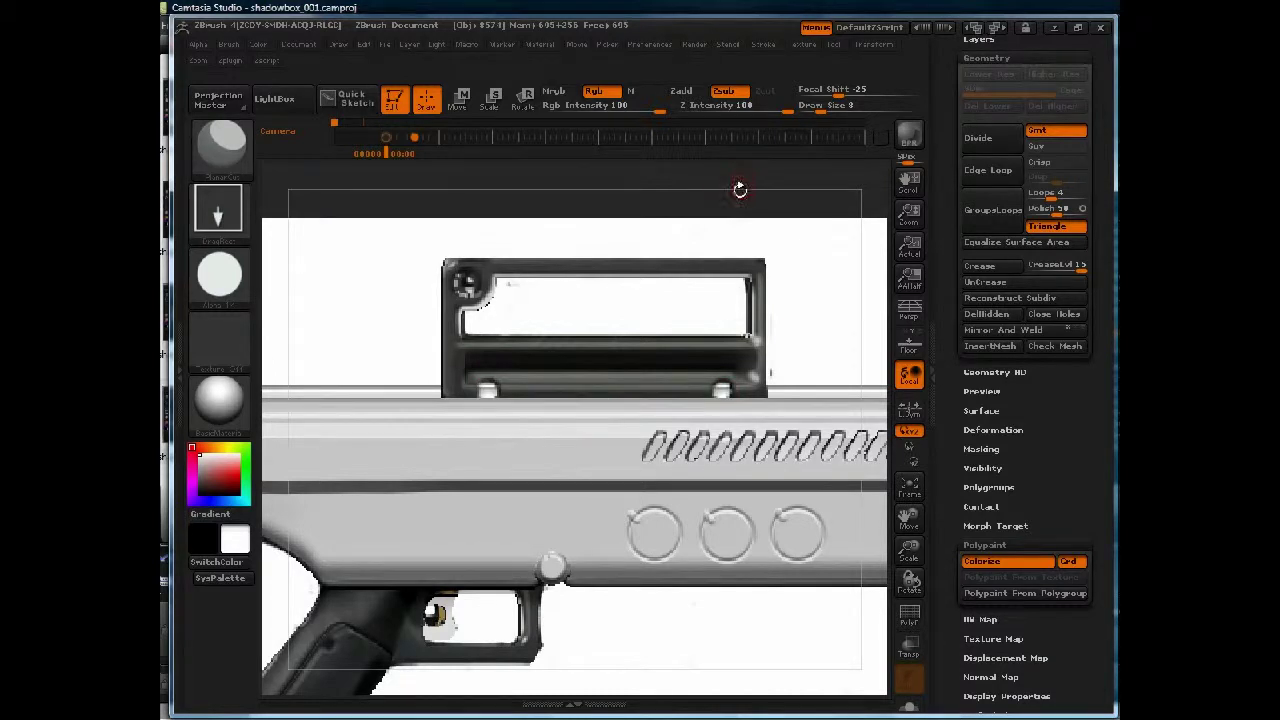
left_click_drag(740, 189, 712, 184)
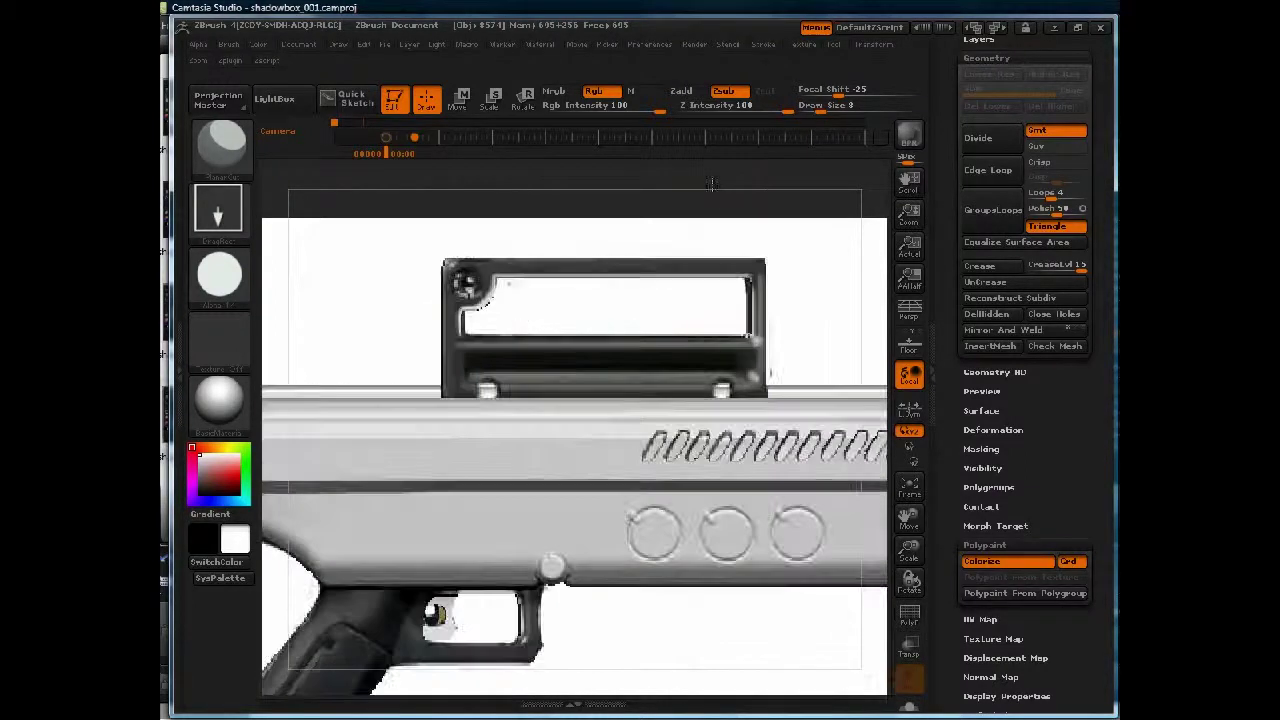
left_click(1003, 563)
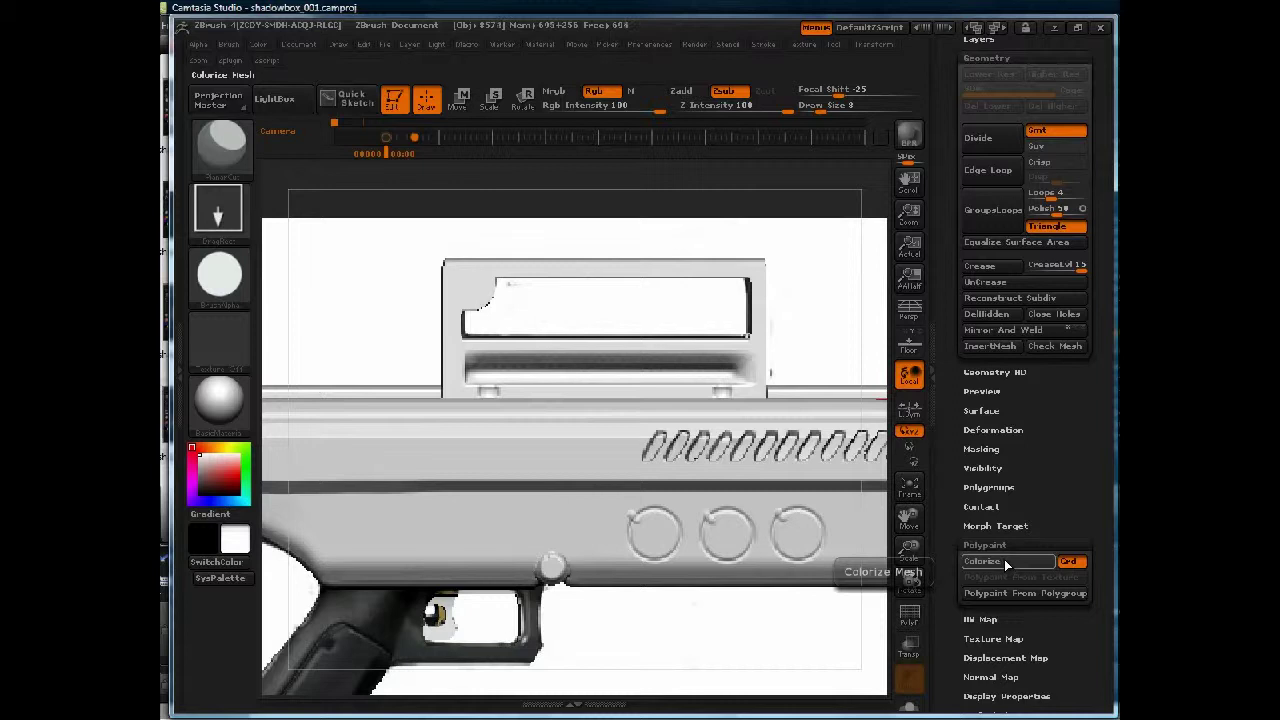
left_click(1005, 560)
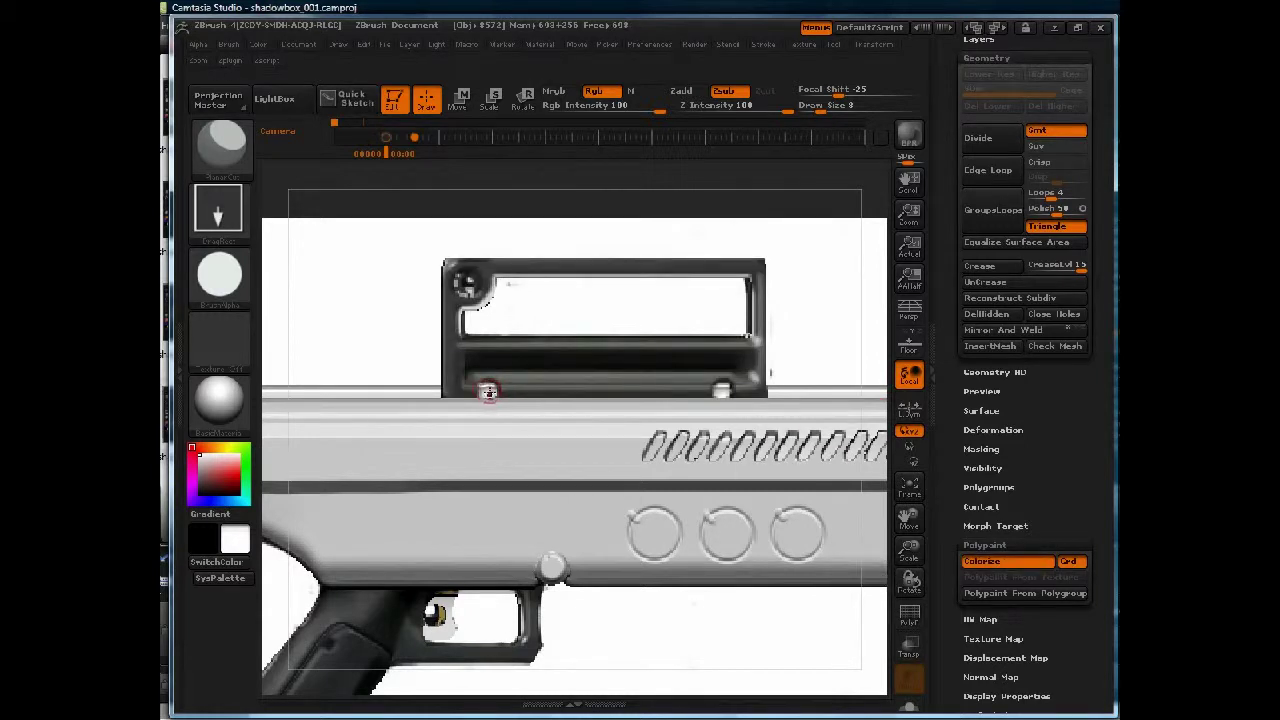
key("ctrl+z")
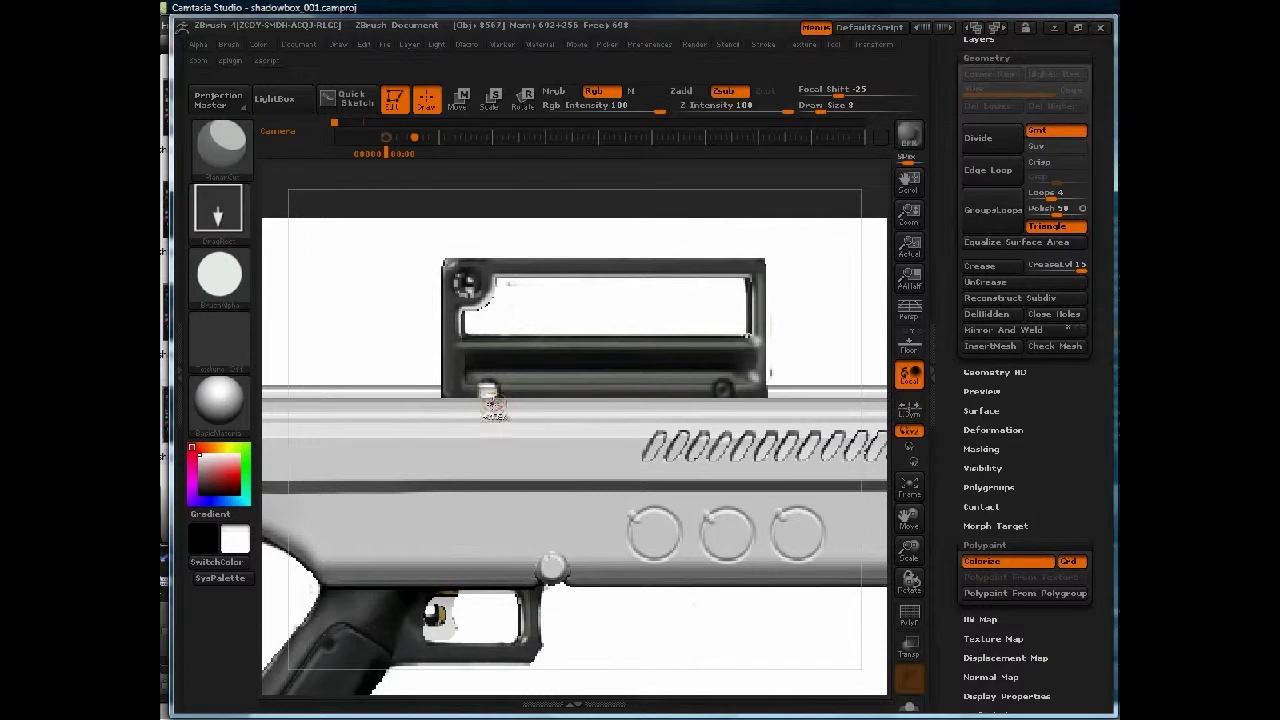
left_click(487, 390)
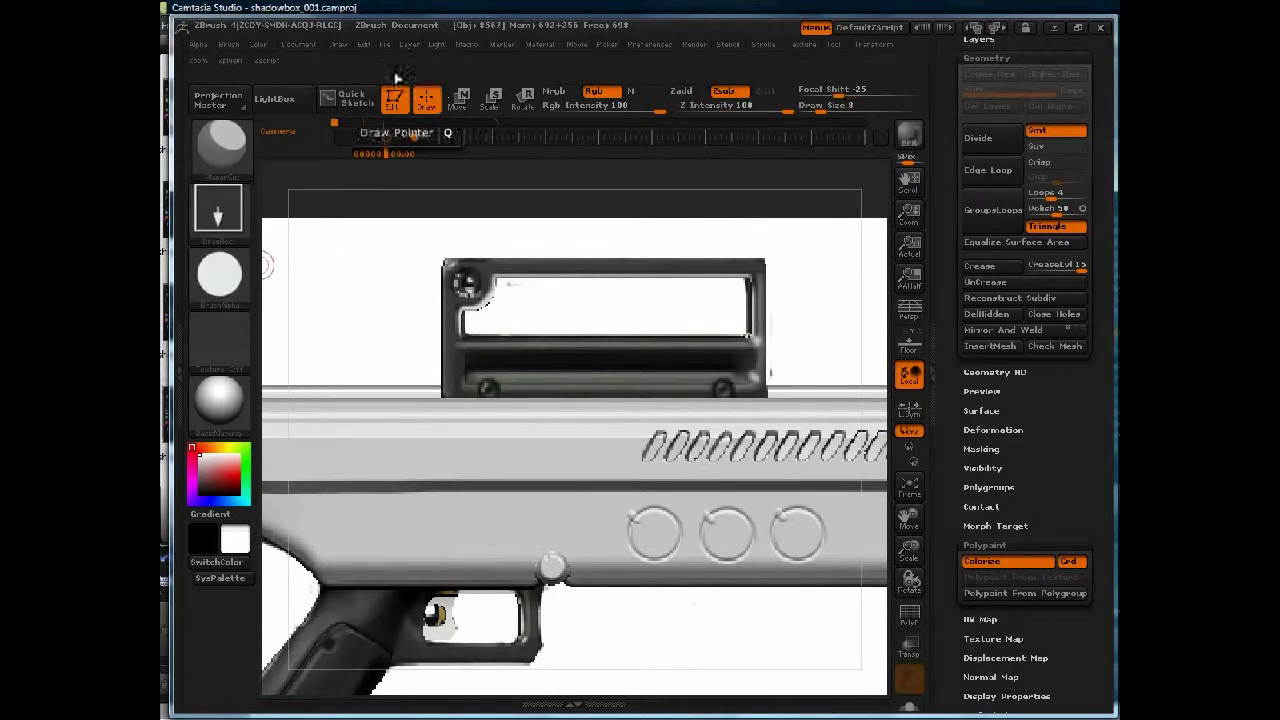
left_click(230, 47)
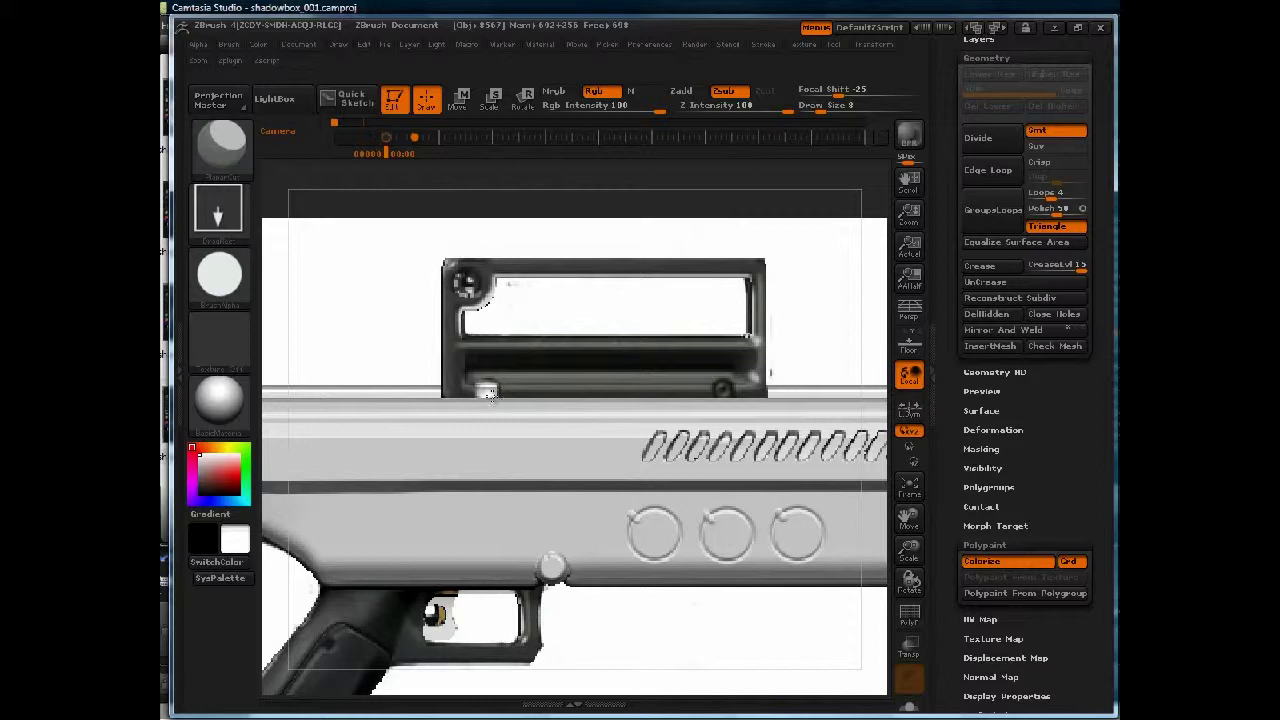
Divide the carry handle mesh once and turn off the reference image behind the model.
key("ctrl+d")
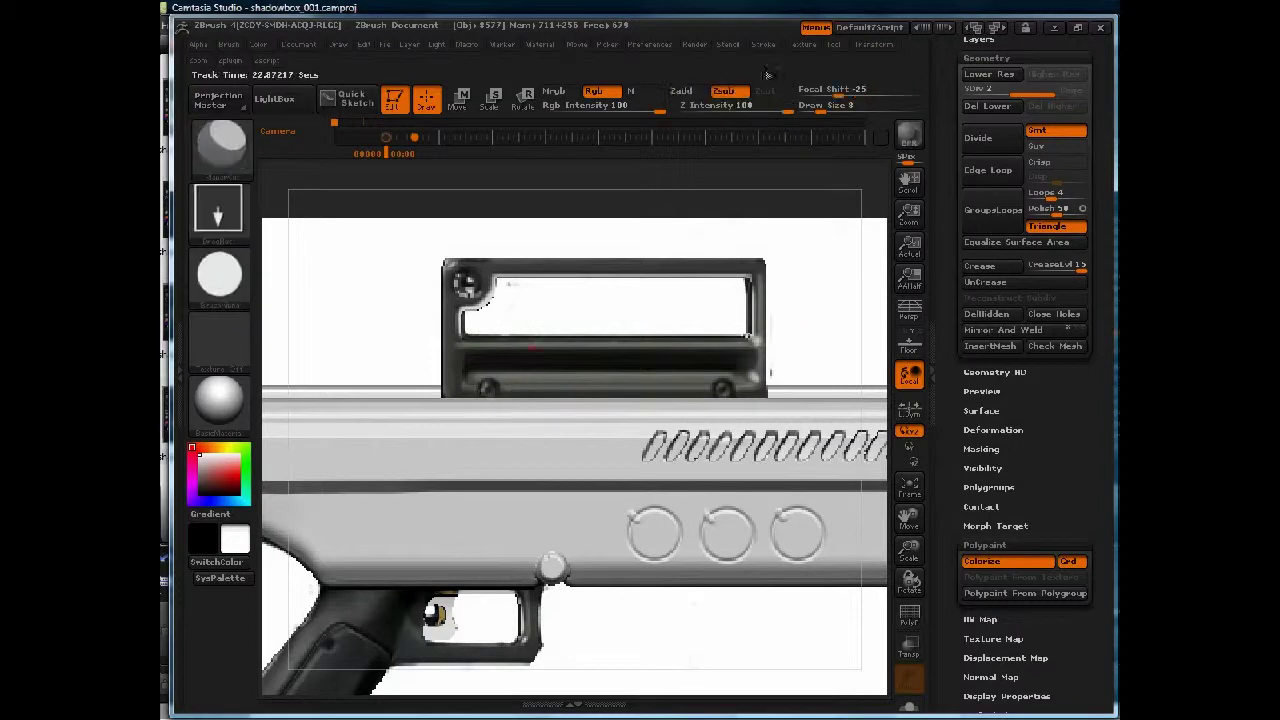
left_click(803, 44)
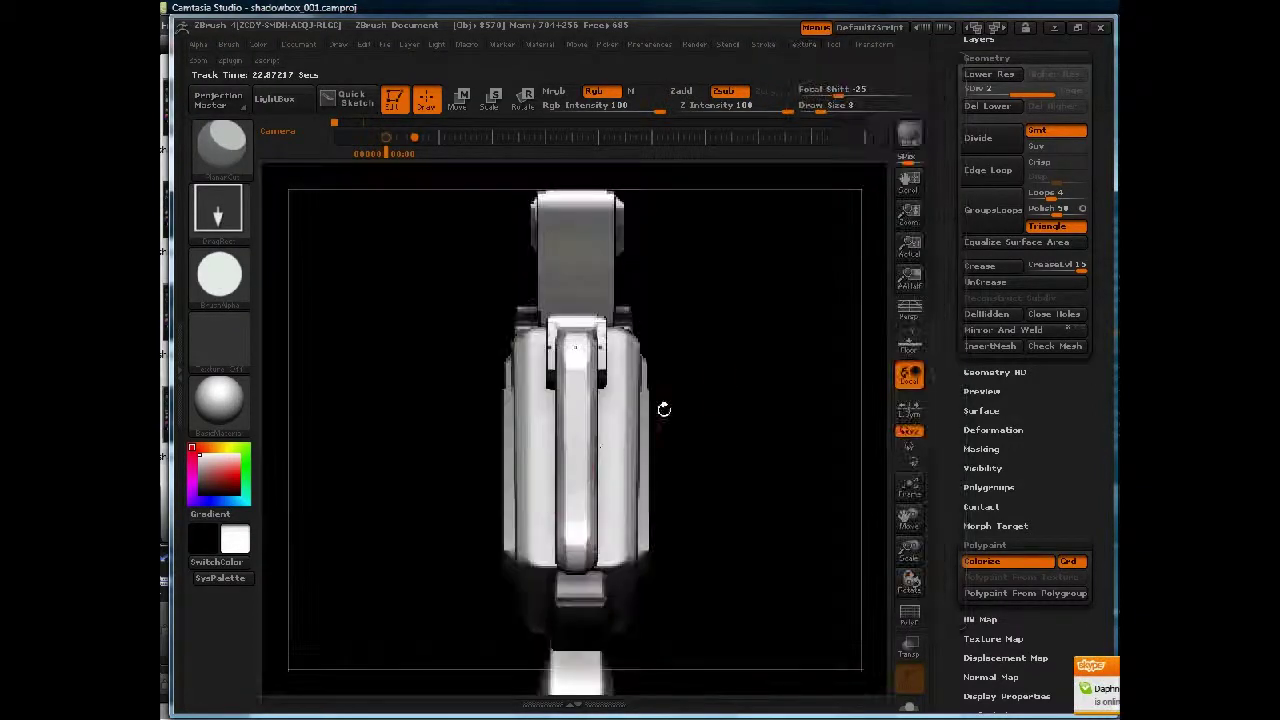
left_click_drag(663, 409, 712, 318)
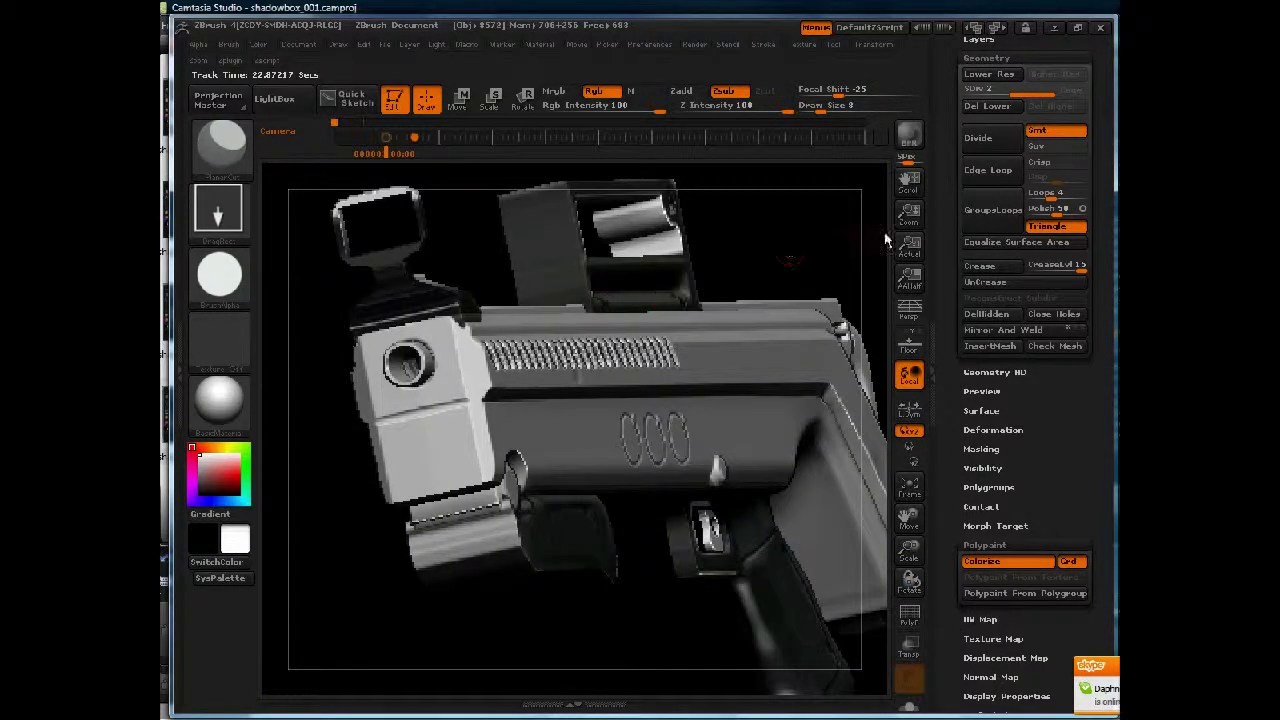
Hide all subtools except the carry handle and frame it for detailing.
left_click(908, 242)
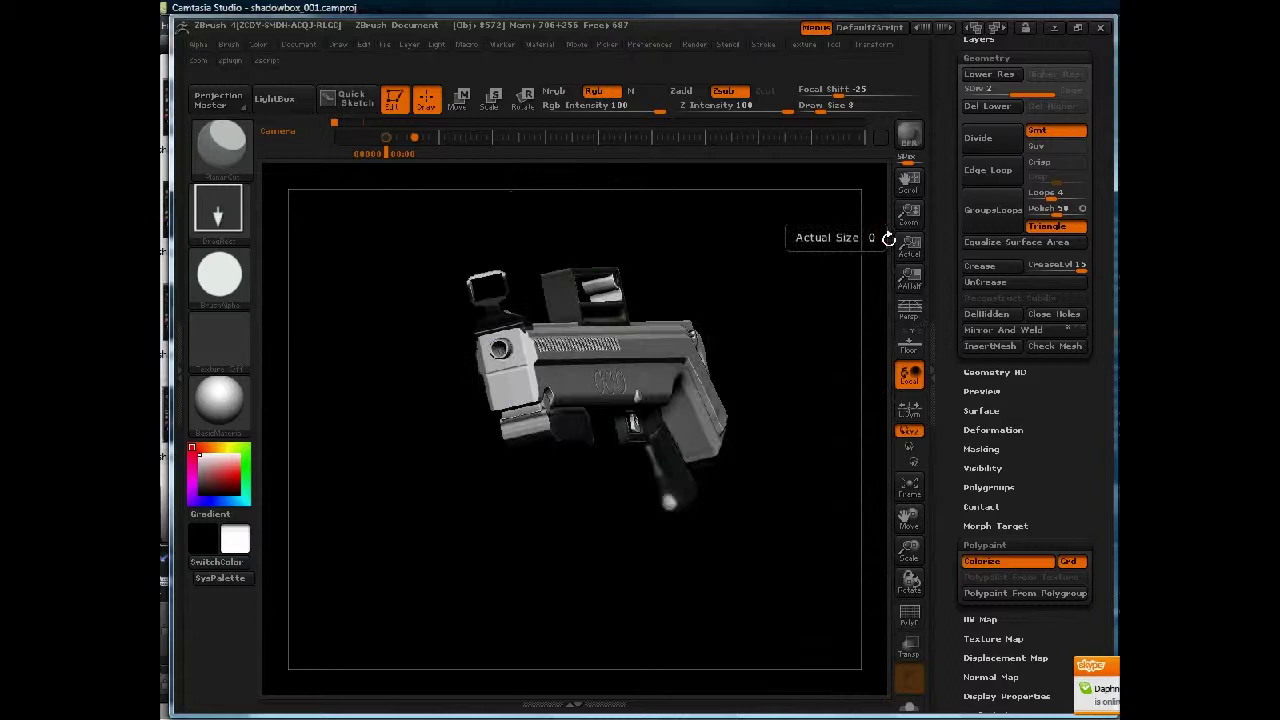
left_click_drag(778, 286, 767, 466)
left_click_drag(1060, 414, 1046, 676)
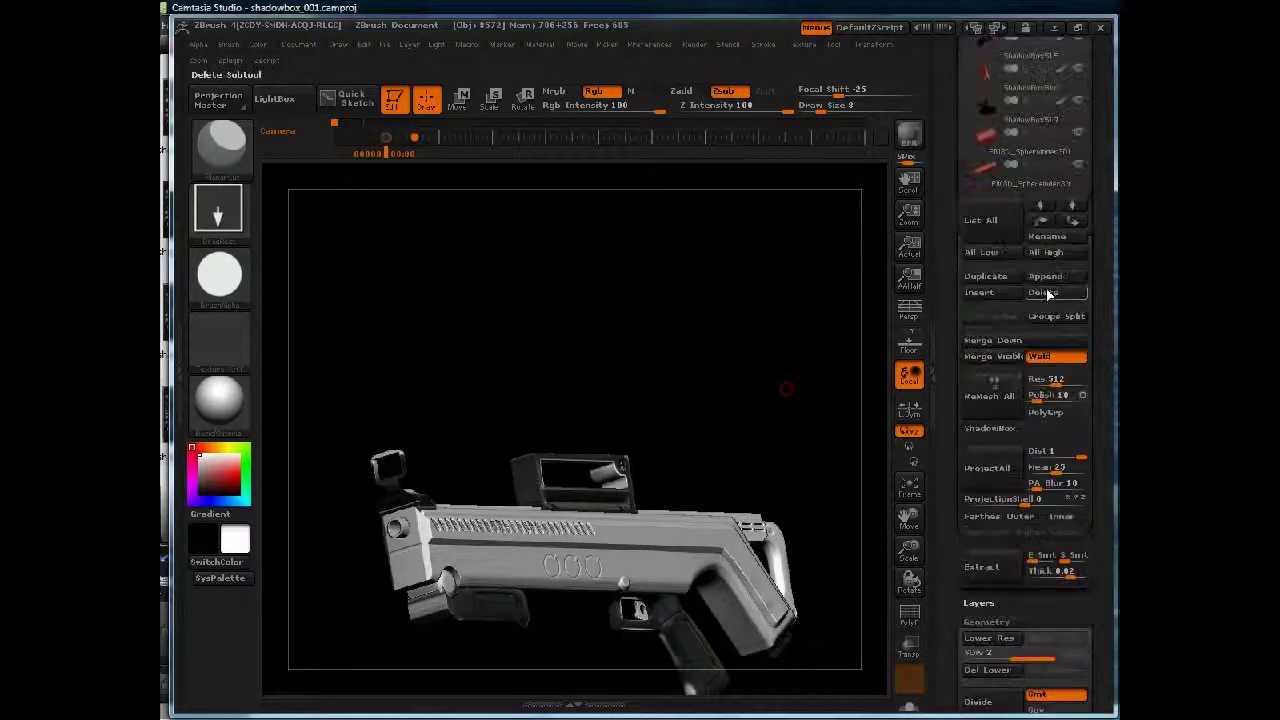
left_click_drag(934, 192, 937, 335)
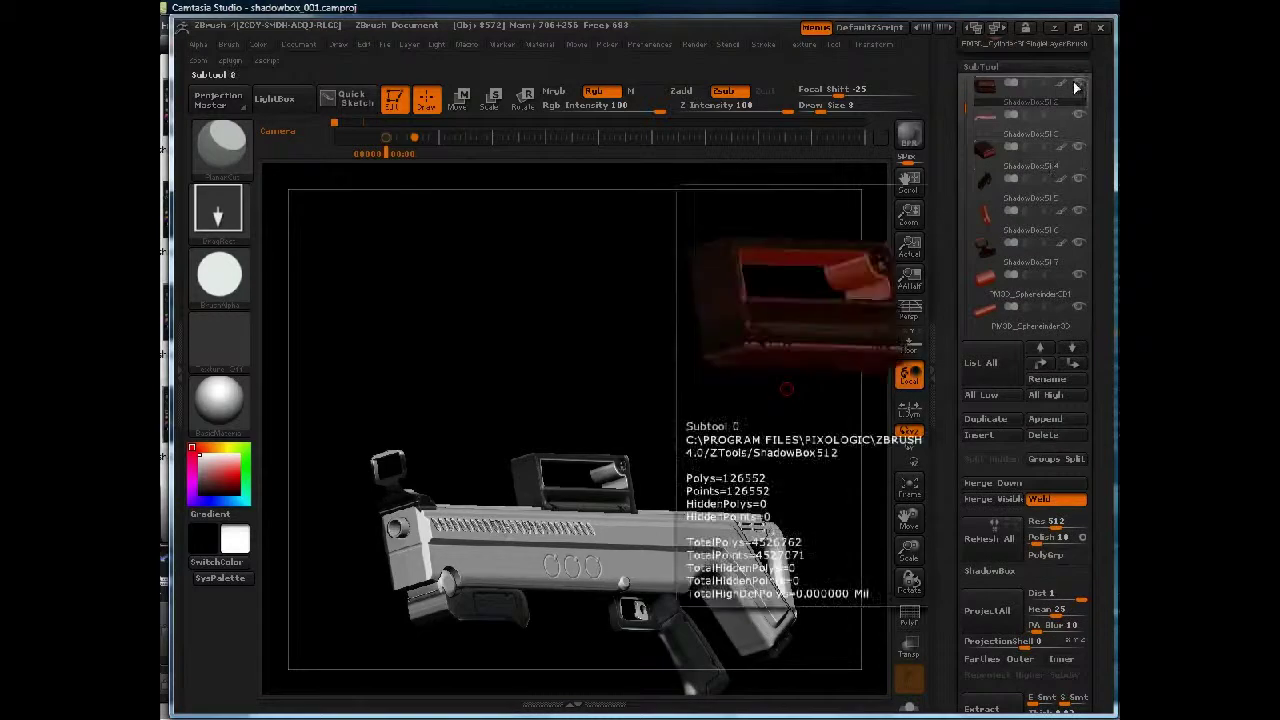
left_click(1075, 84)
left_click_drag(623, 256, 705, 480, "alt")
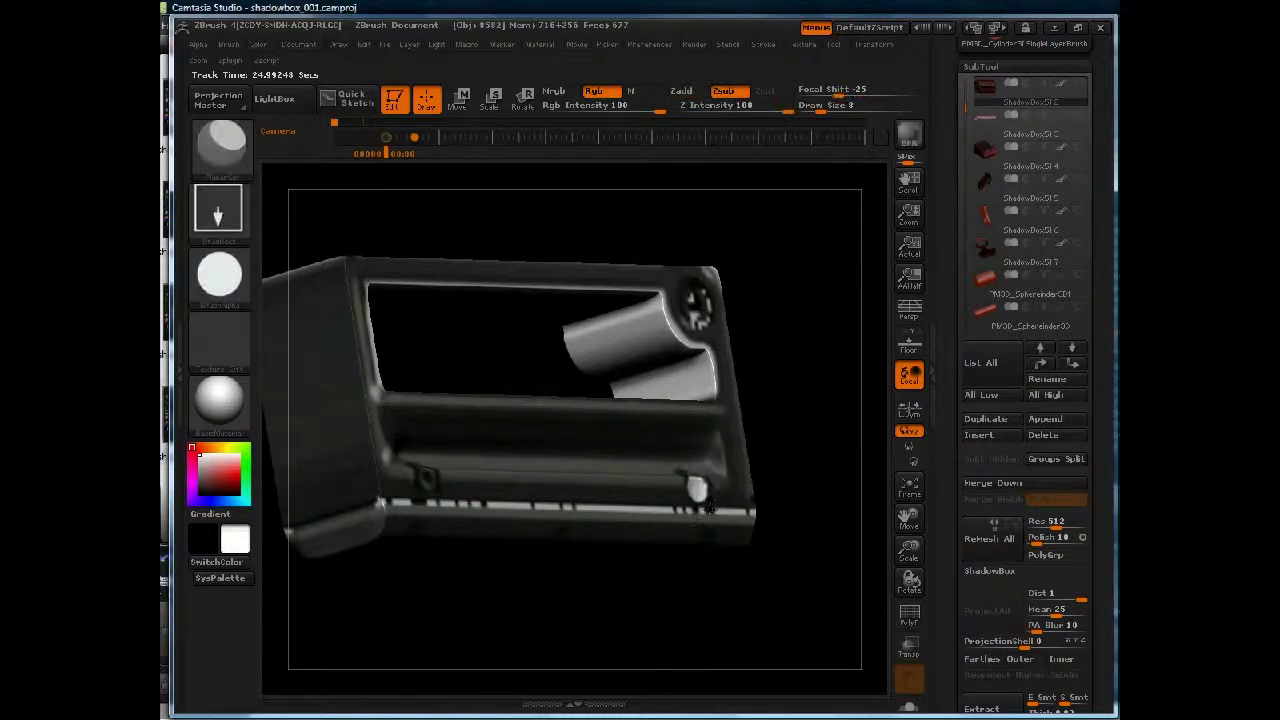
left_click_drag(709, 507, 691, 366)
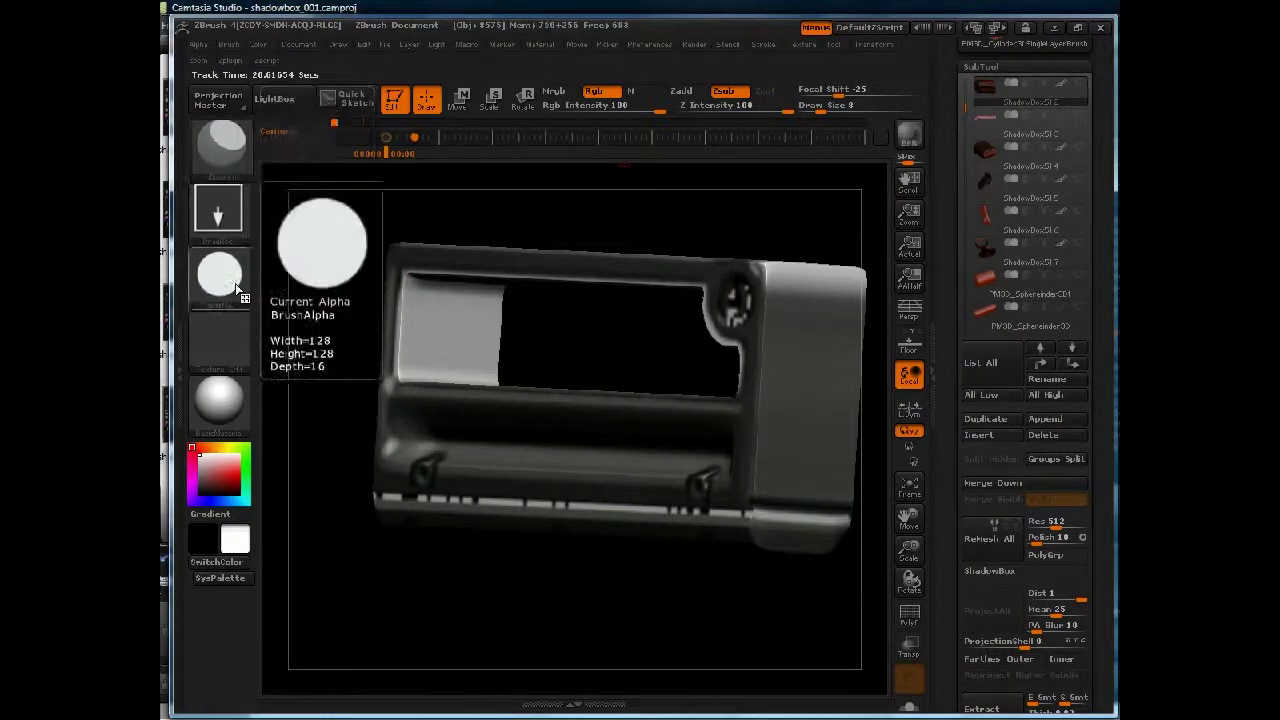
left_click(227, 46)
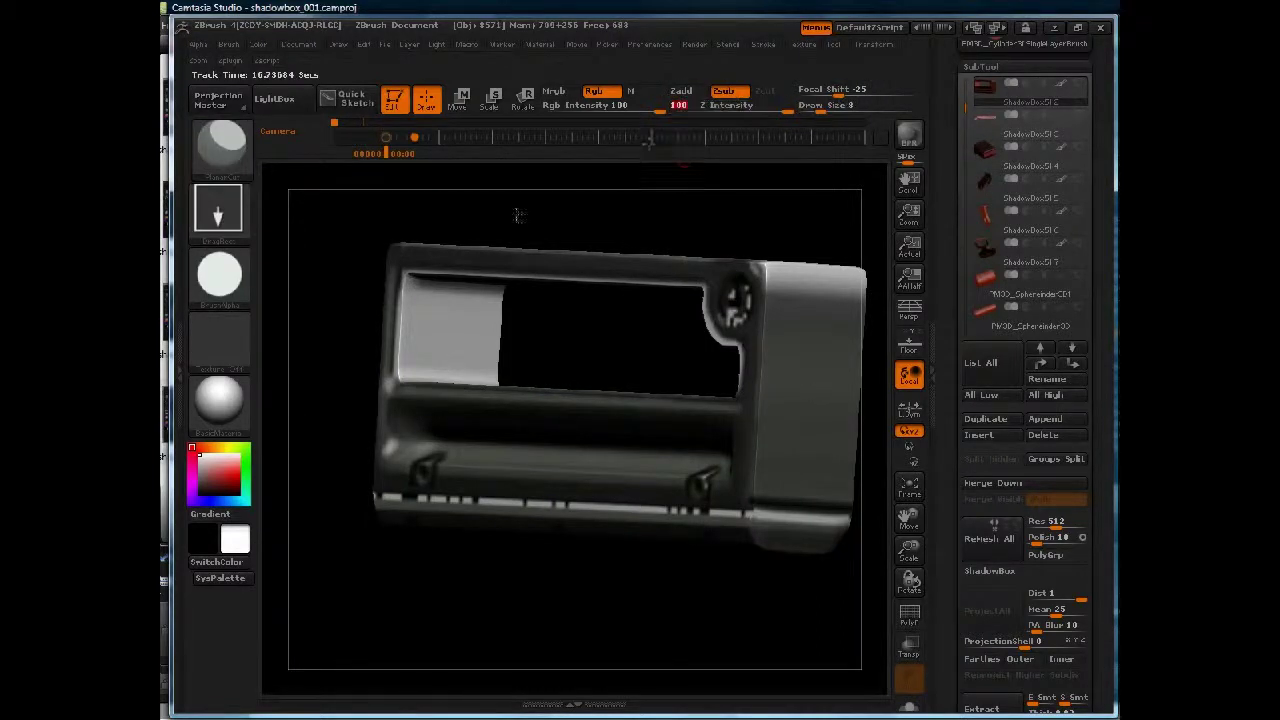
left_click(219, 273)
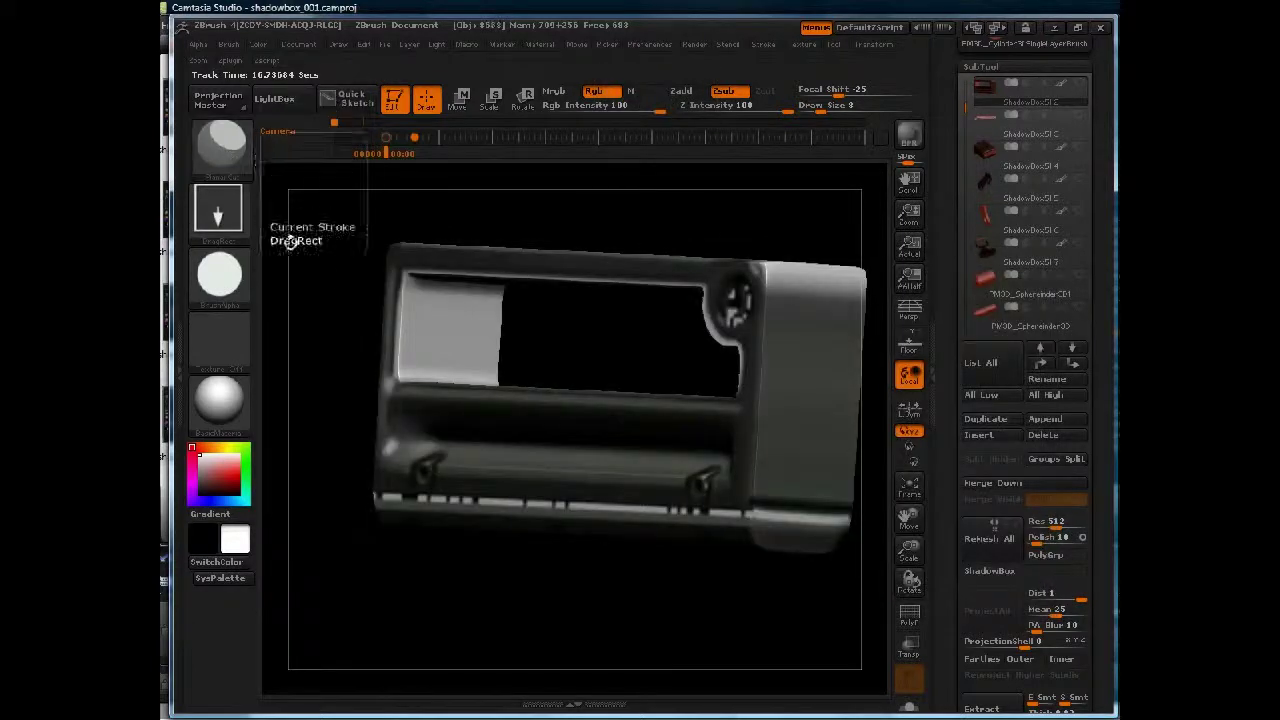
key("b")
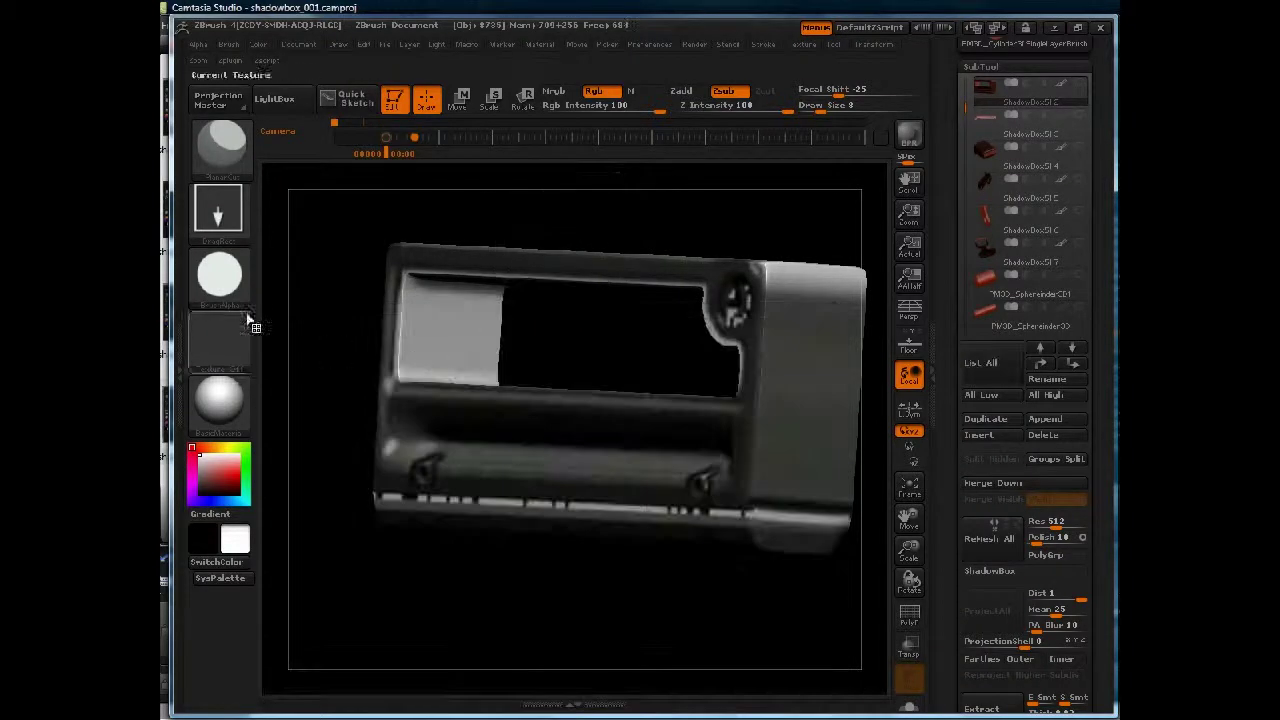
Stamp a planar cut onto the lower bolt farthest from the large corner screw and replay the stroke three times.
left_click_drag(442, 590, 394, 546)
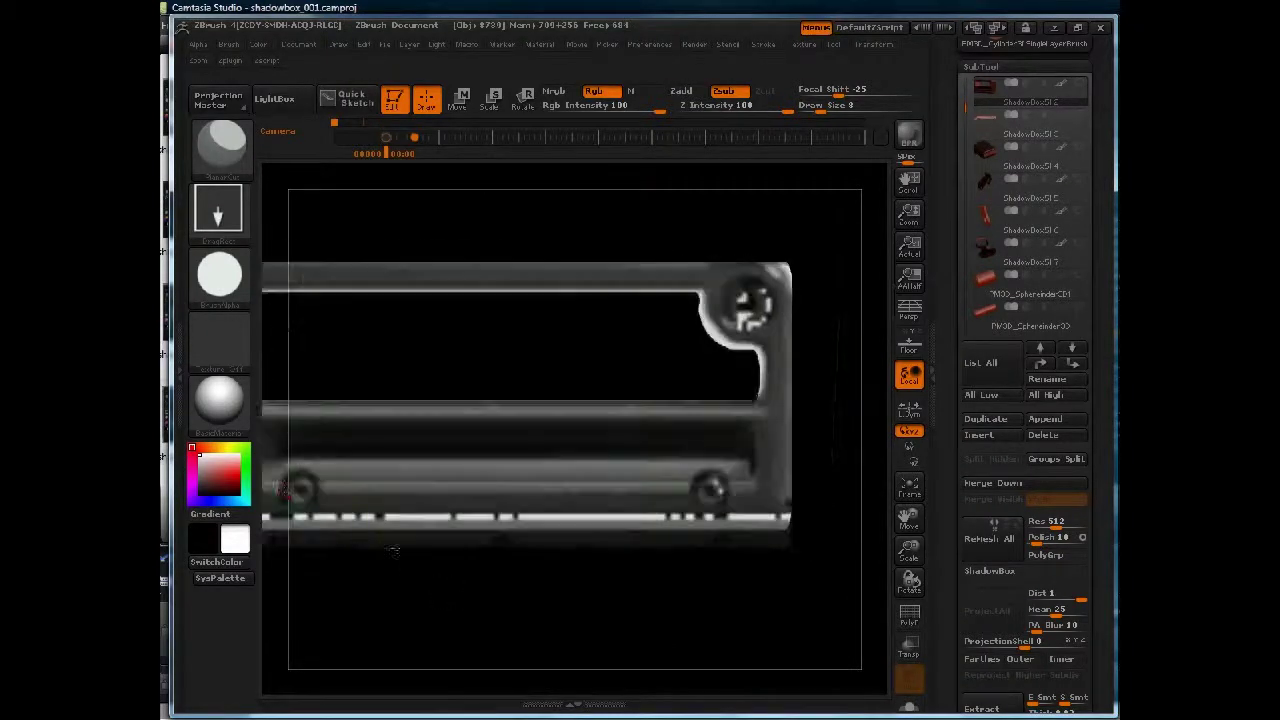
left_click_drag(307, 497, 314, 504)
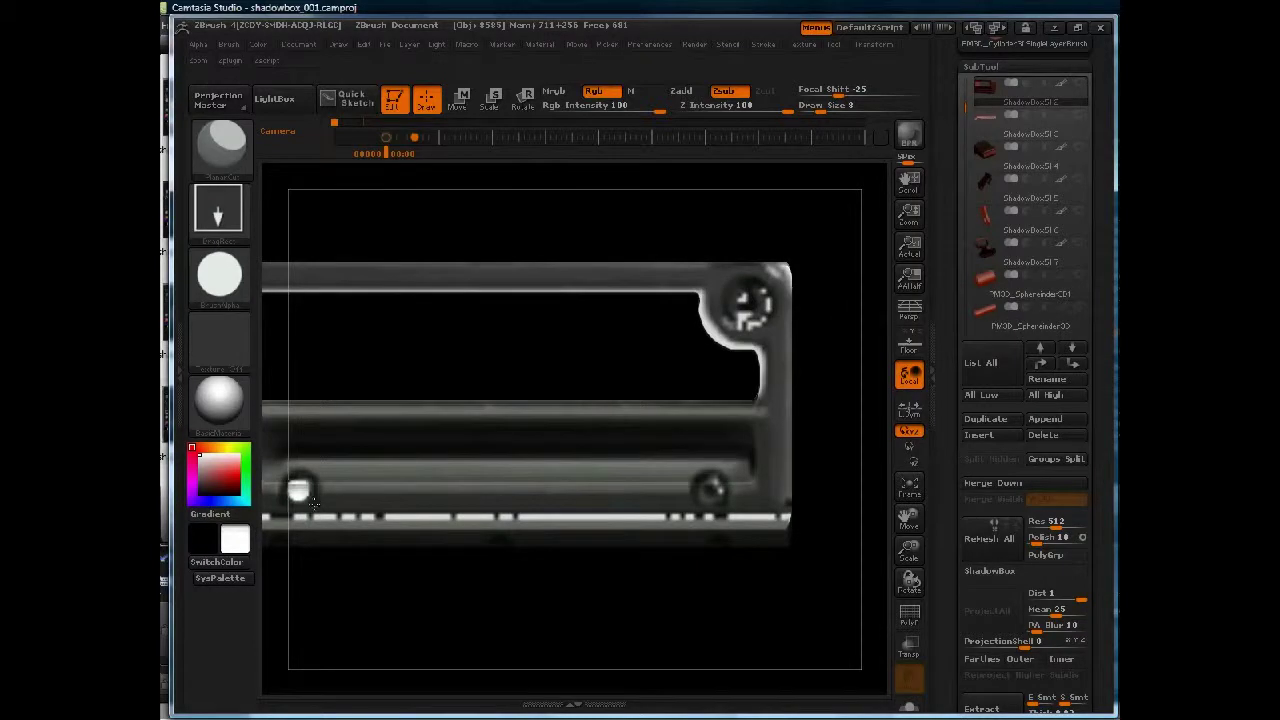
left_click(765, 45)
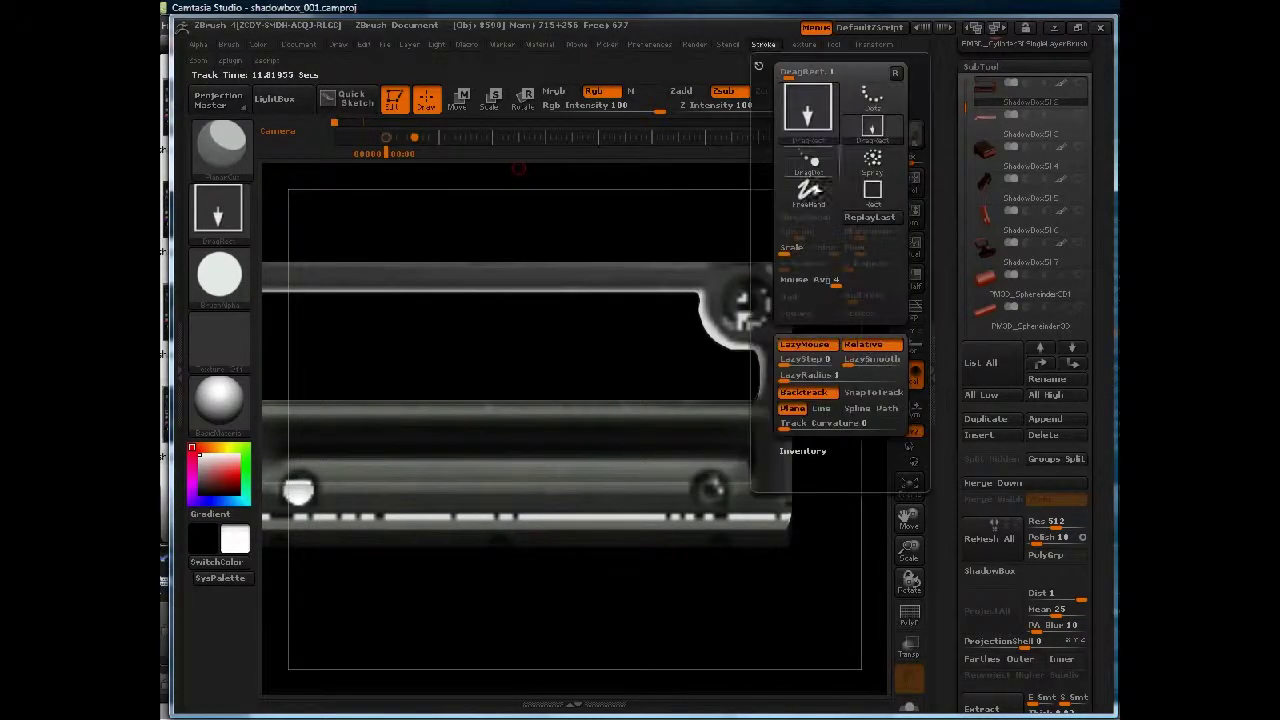
left_click(878, 221)
left_click(878, 221)
left_click(878, 221)
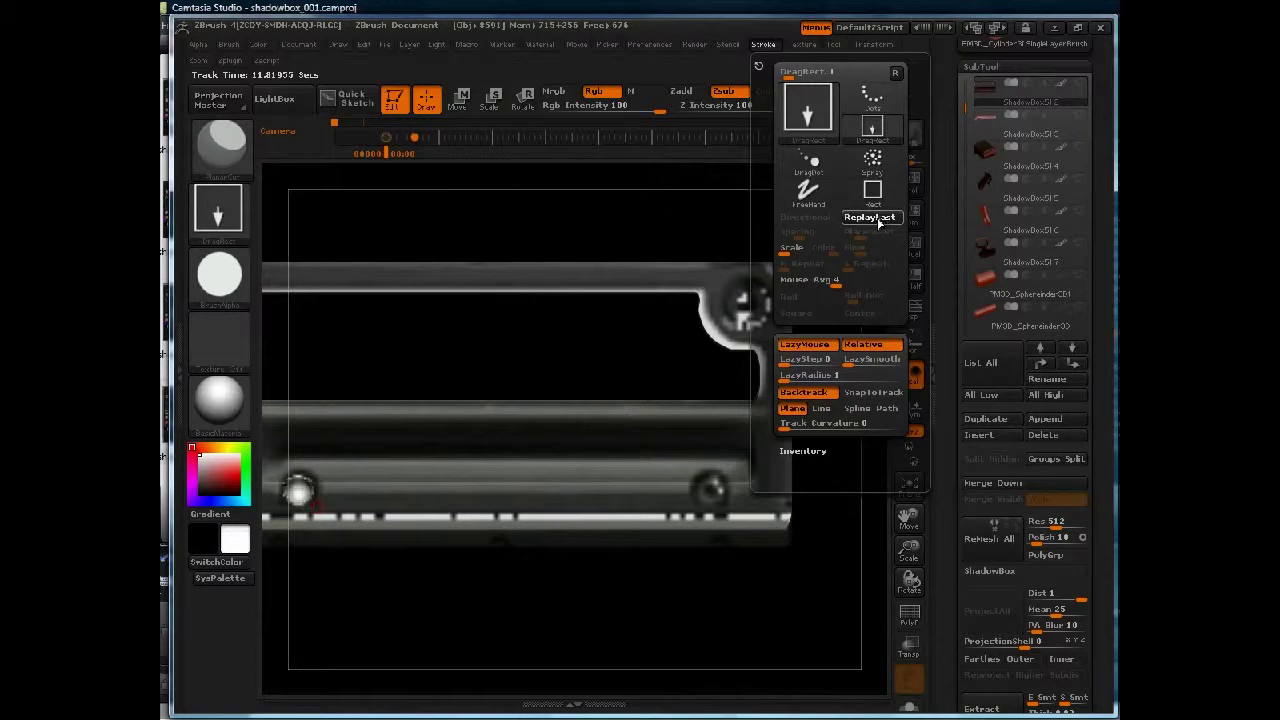
Stamp a planar cut onto the lower bolt beneath the large corner screw and replay the stroke three times.
mouse_move(632, 217)
left_mouse_down()
mouse_move(545, 203)
mouse_move(645, 268)
mouse_move(611, 330)
mouse_move(648, 265)
left_mouse_up()
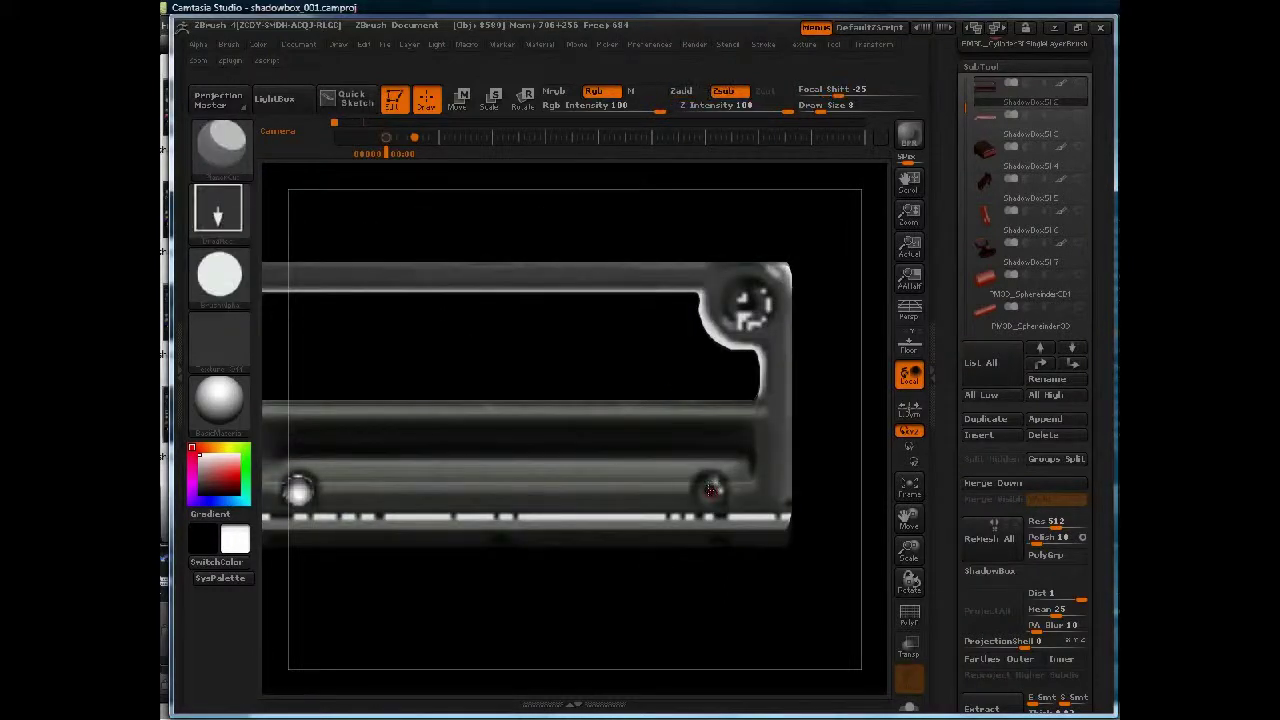
left_click_drag(710, 489, 719, 510)
left_click(763, 45)
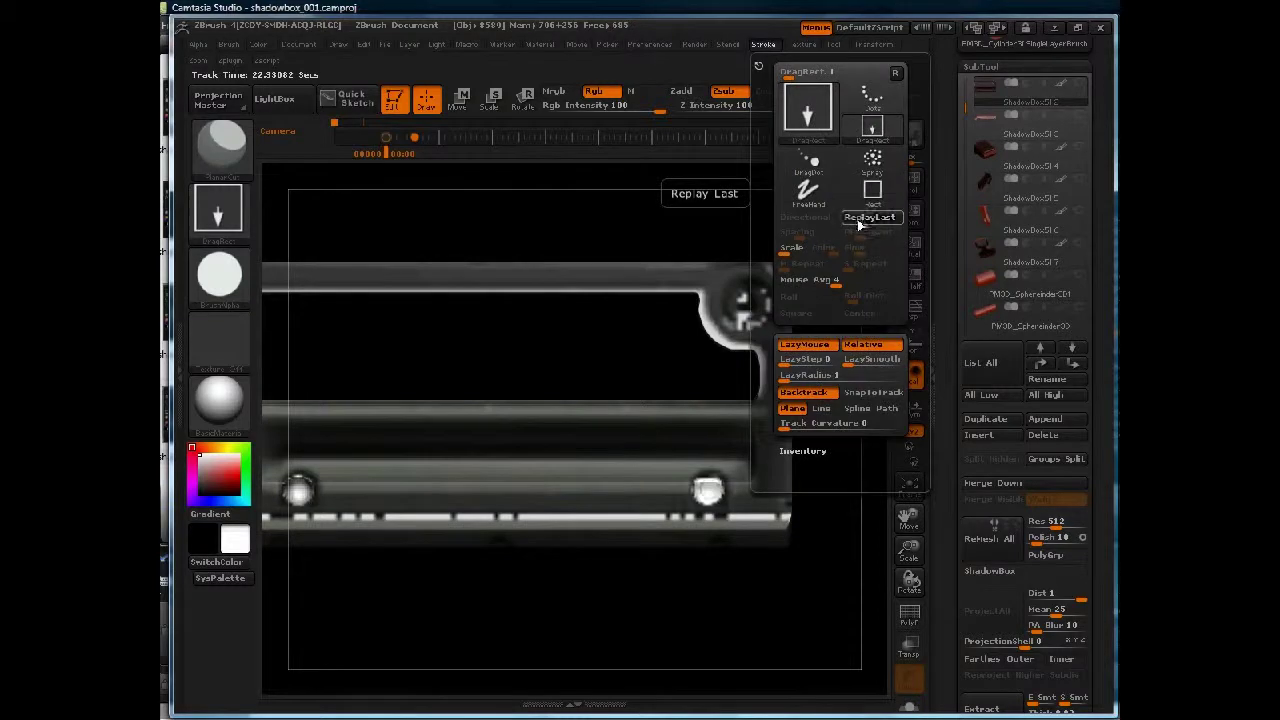
left_click(862, 222)
left_click(862, 222)
left_click(862, 222)
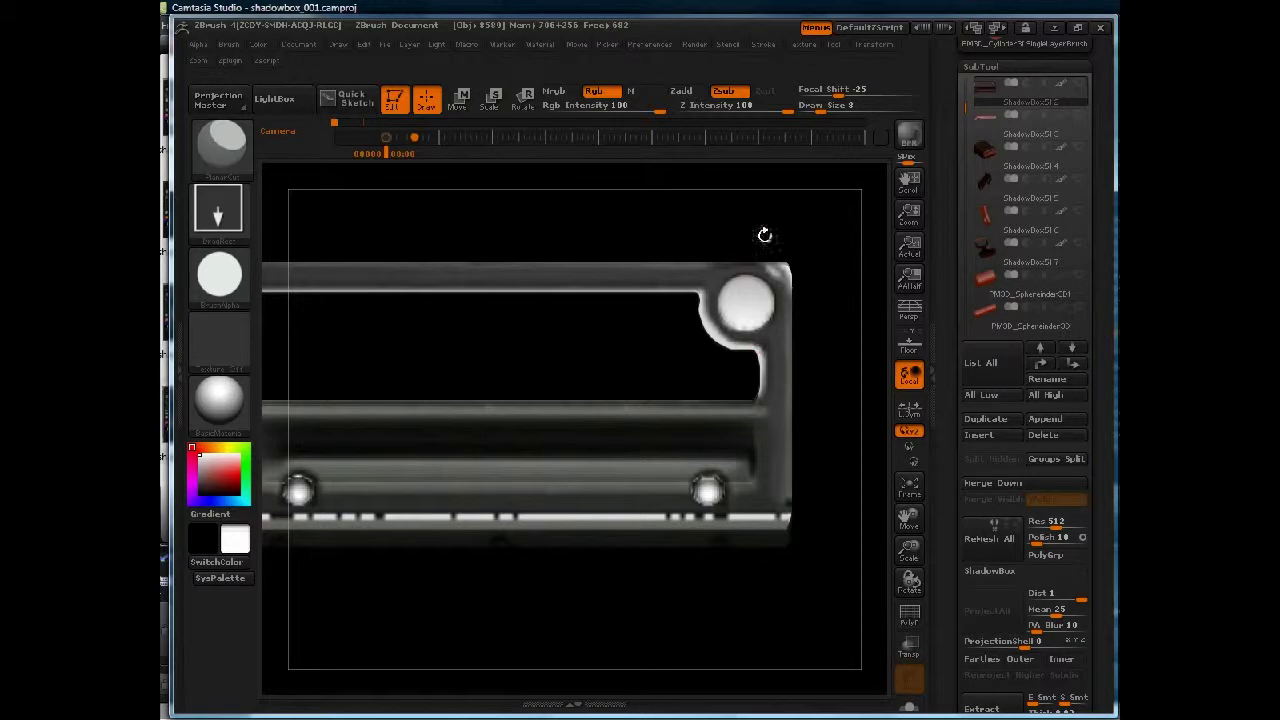
Replay the last planar cut stroke twice on the large corner screw, then bring the whole carry handle into view.
left_click(805, 45)
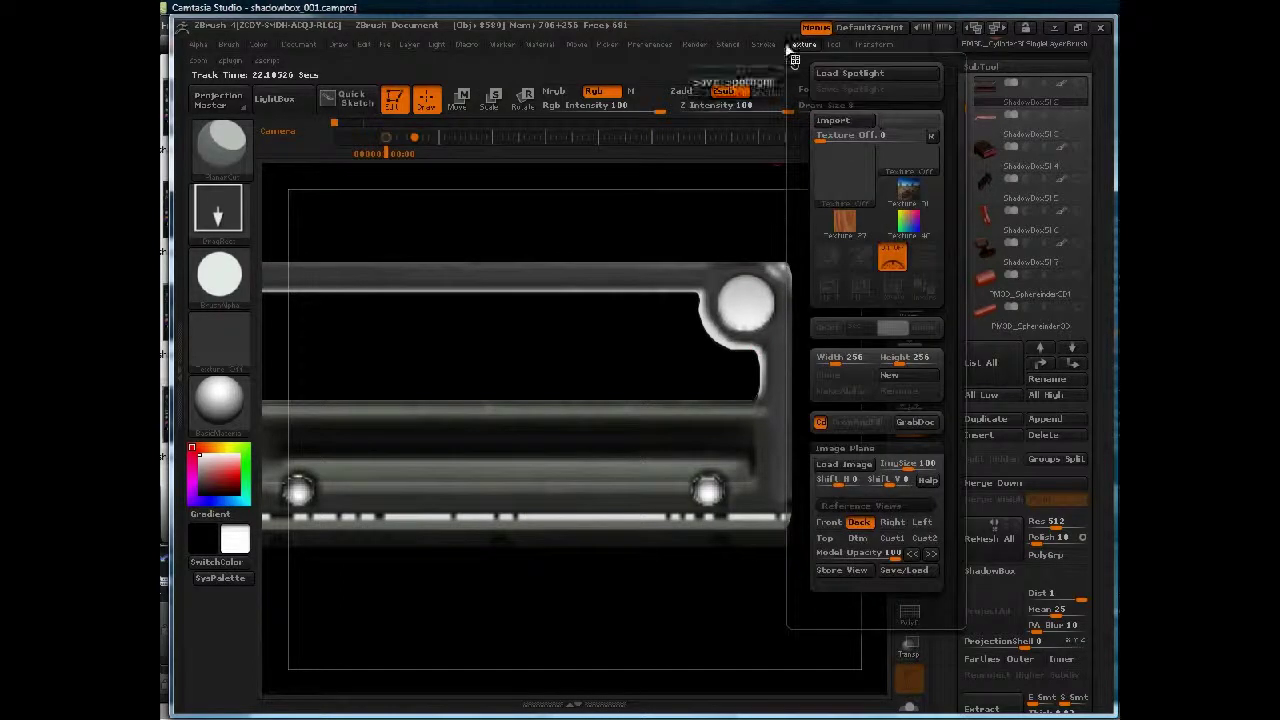
left_click(763, 45)
left_click(869, 221)
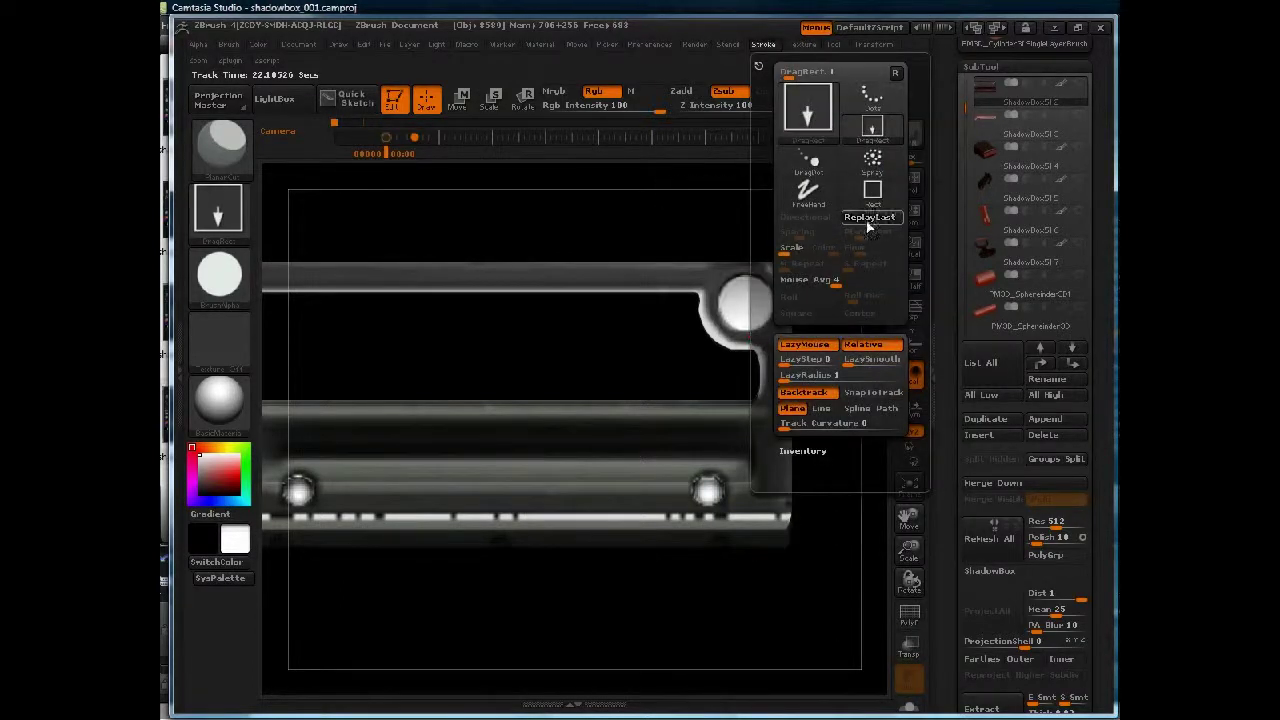
left_click(870, 223)
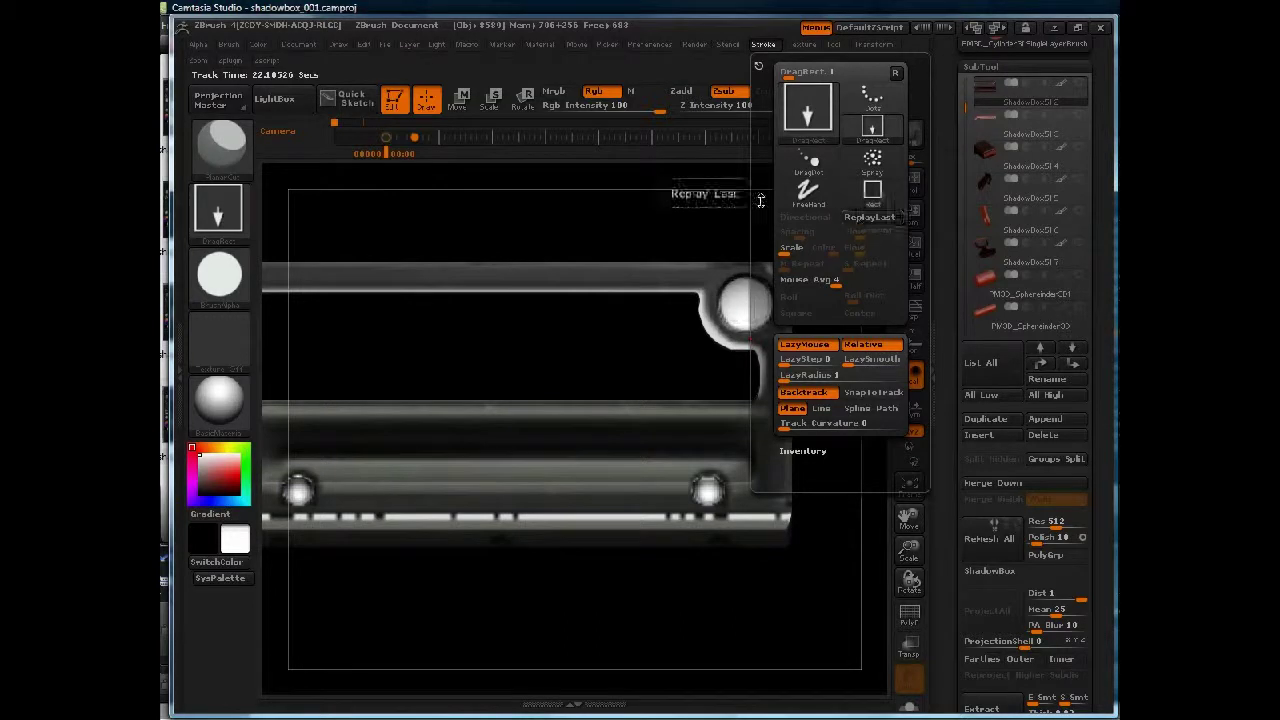
mouse_move(696, 184)
left_mouse_down()
mouse_move(770, 231)
mouse_move(791, 222)
mouse_move(694, 206)
left_mouse_up()
left_click_drag(628, 343, 646, 309, "alt")
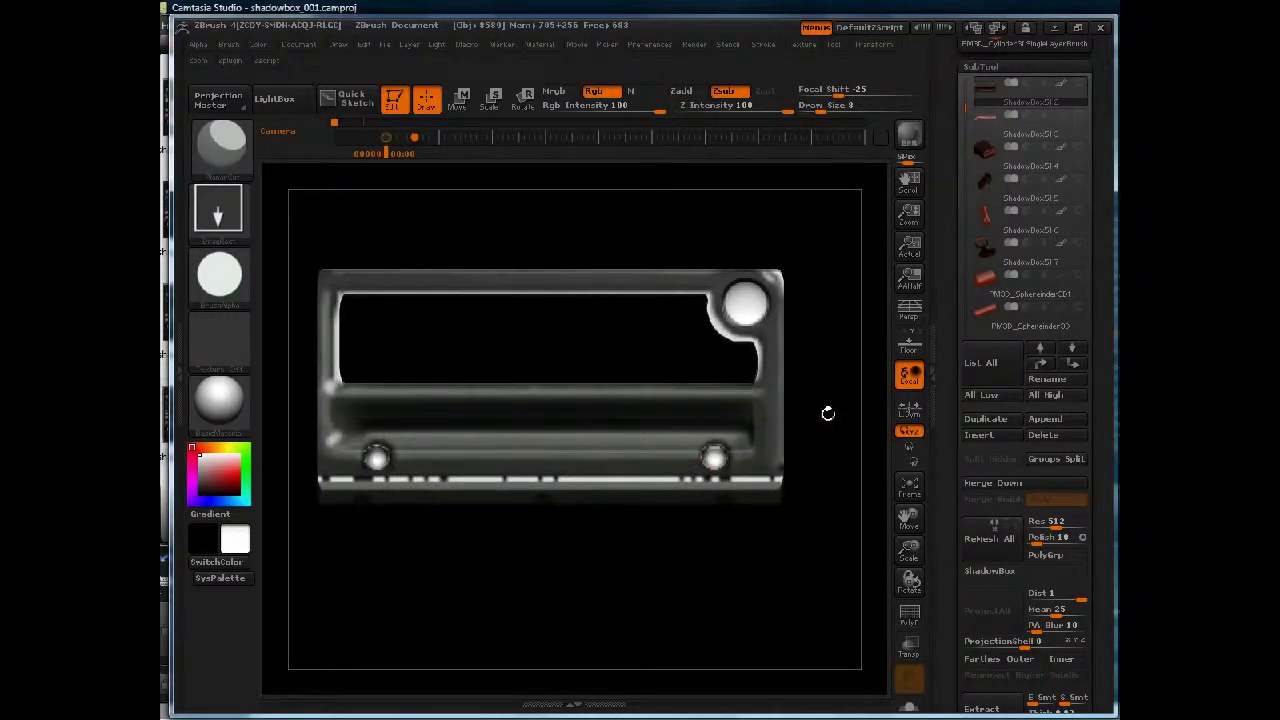
left_click_drag(941, 305, 941, 420)
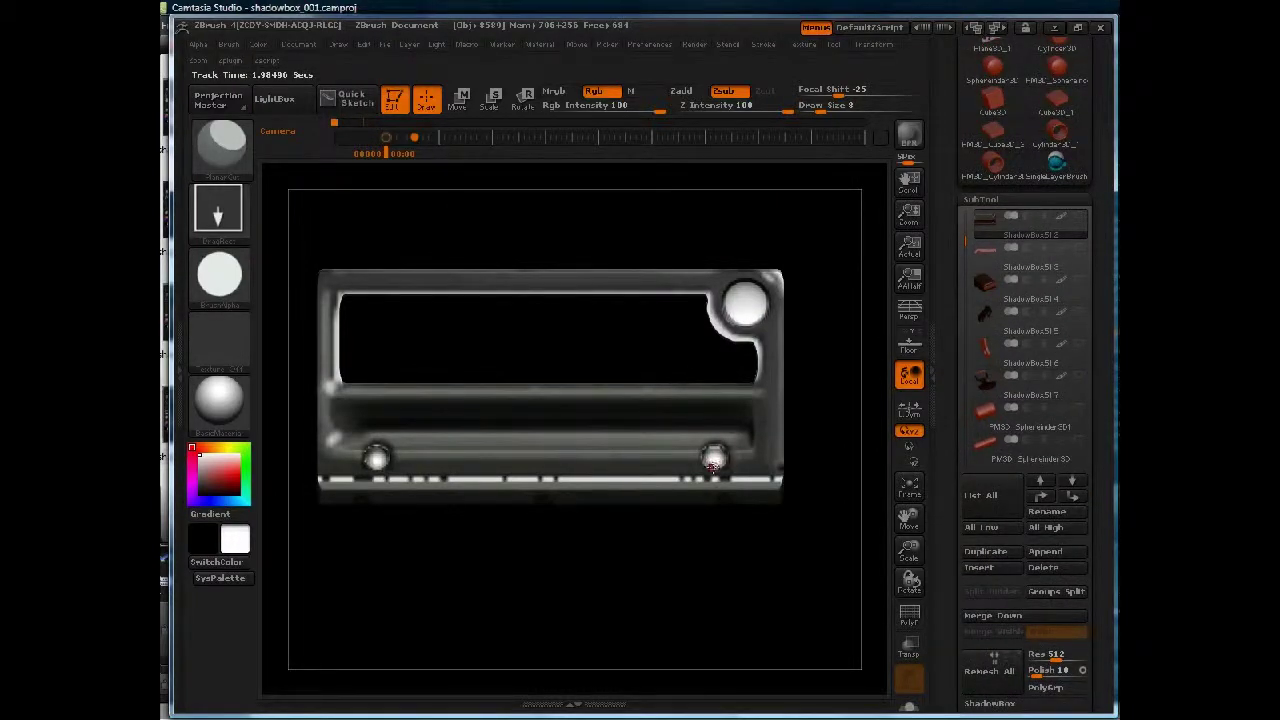
left_click(300, 46)
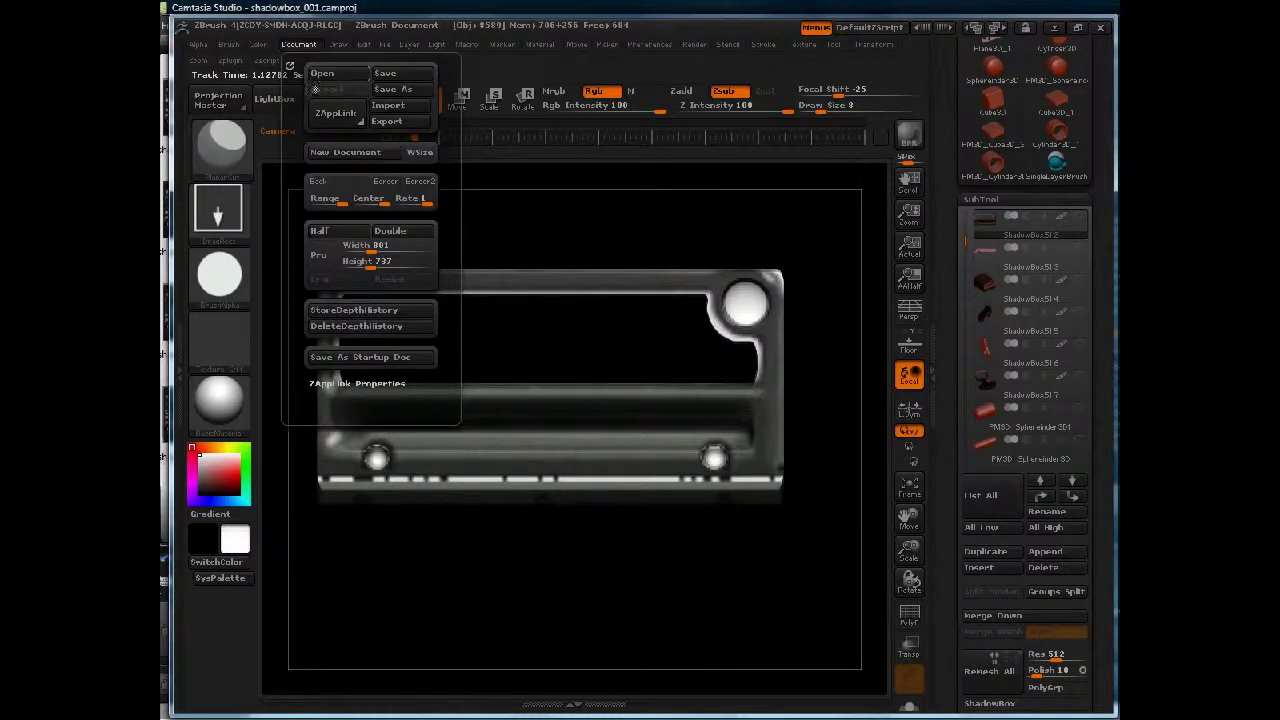
left_click(406, 78)
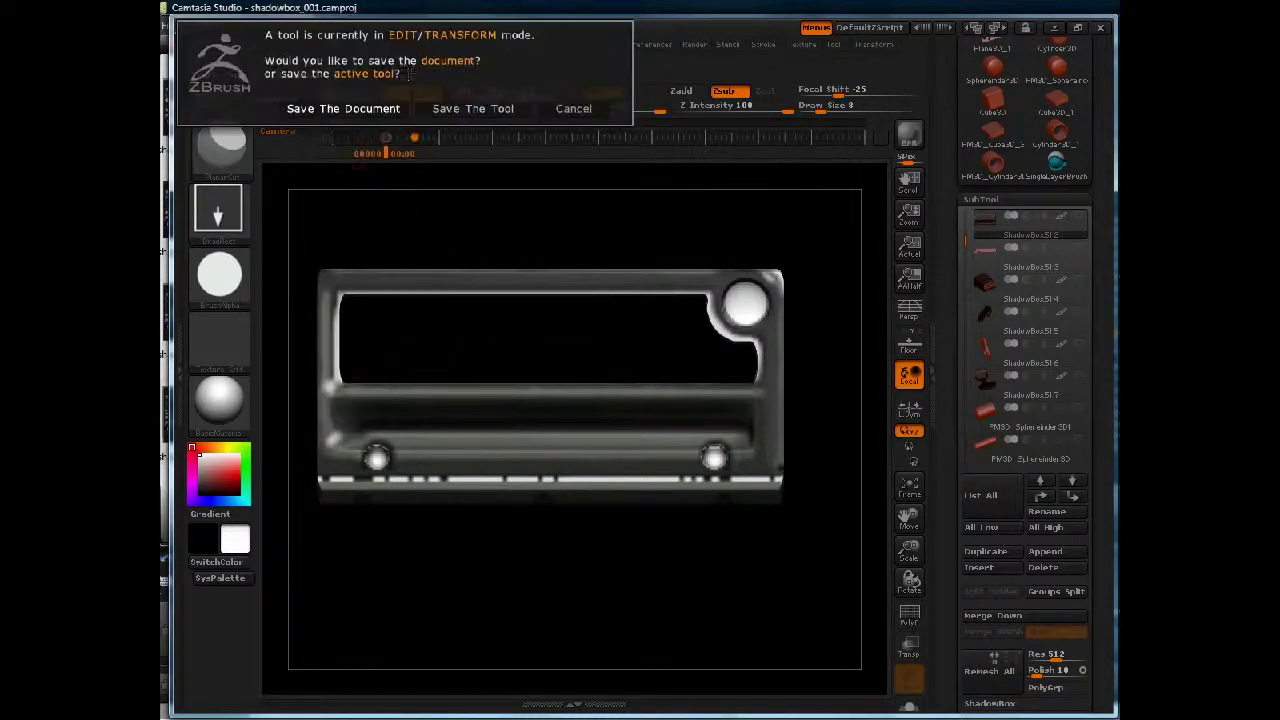
left_click(455, 112)
Save the project in the ztools folder under a new version name based on gun_28.ZPR.
left_click(385, 45)
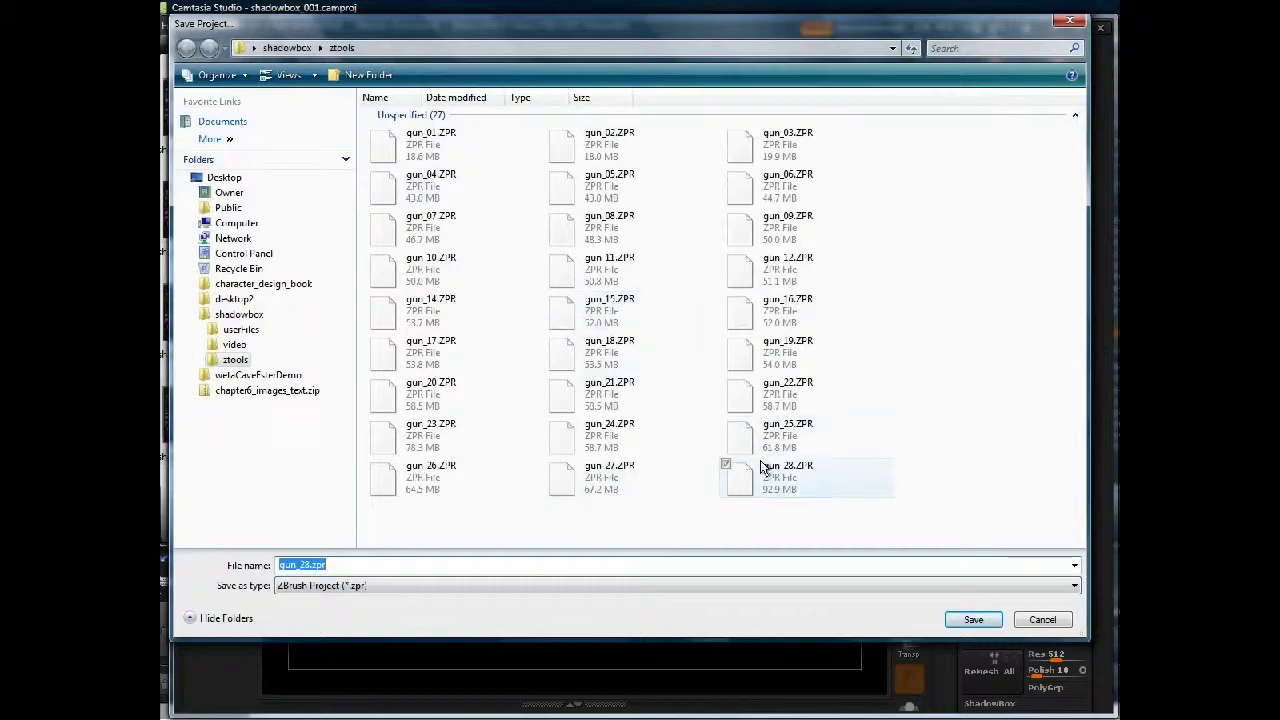
left_click(762, 467)
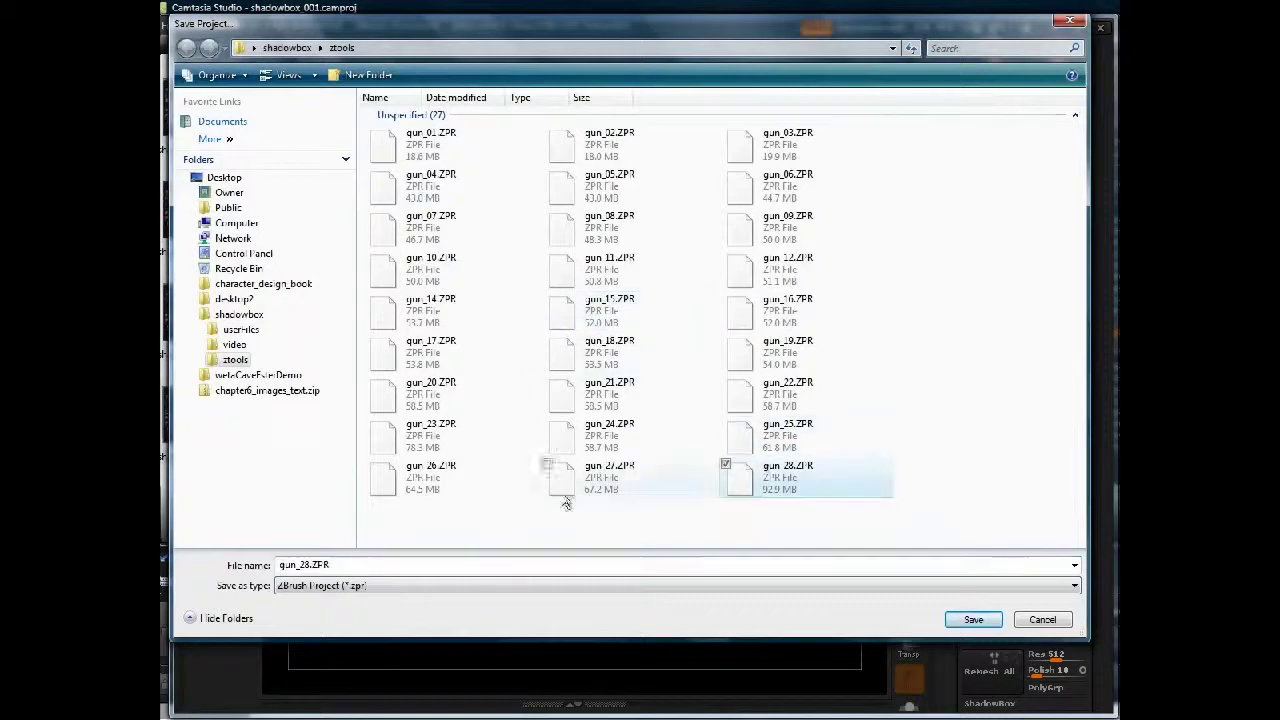
left_click_drag(341, 564, 305, 564)
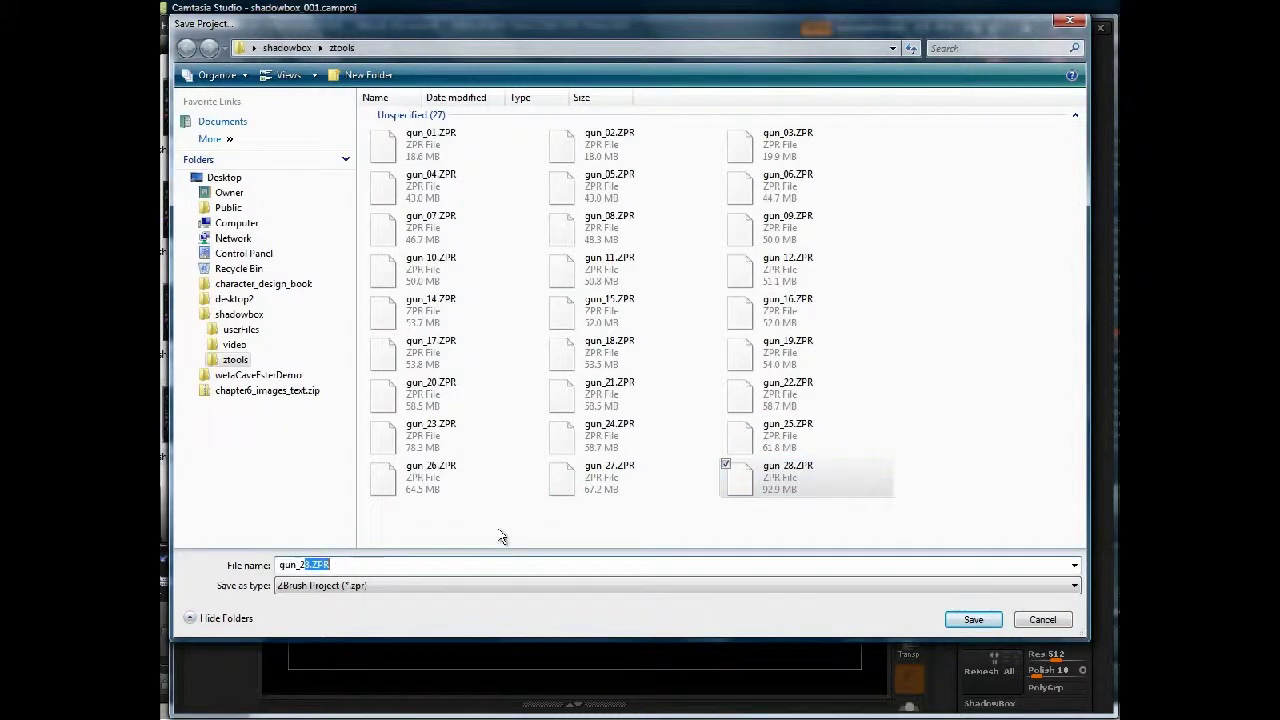